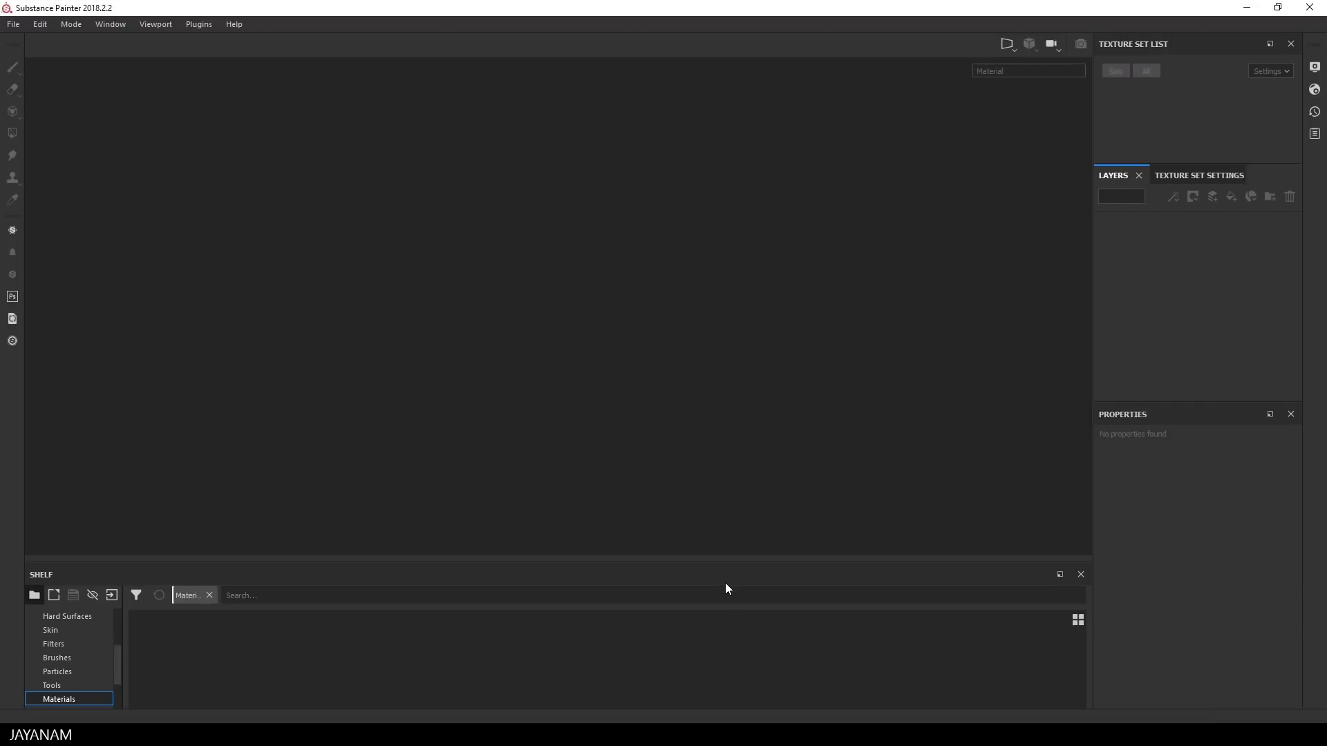
# Step: Create a new project using the Rune Sword.fbx mesh
pyautogui.click(12, 25)
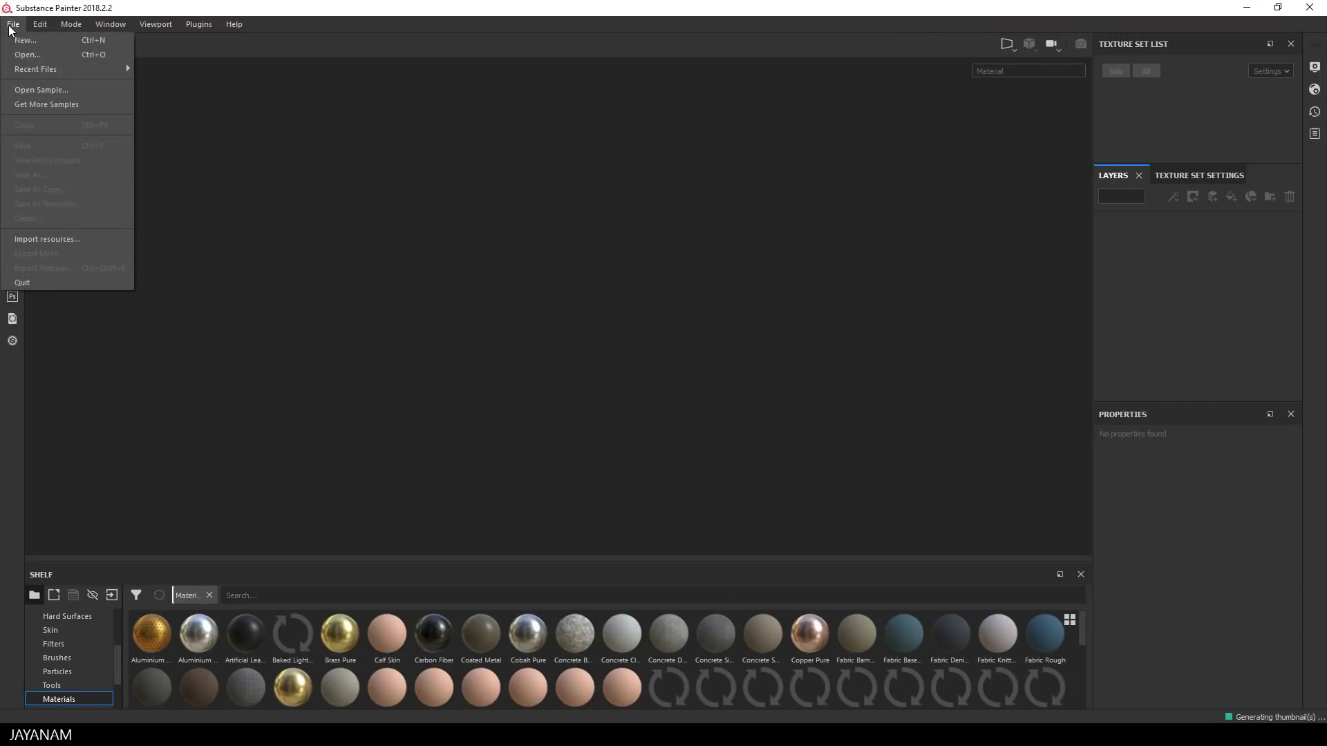
pyautogui.click(37, 40)
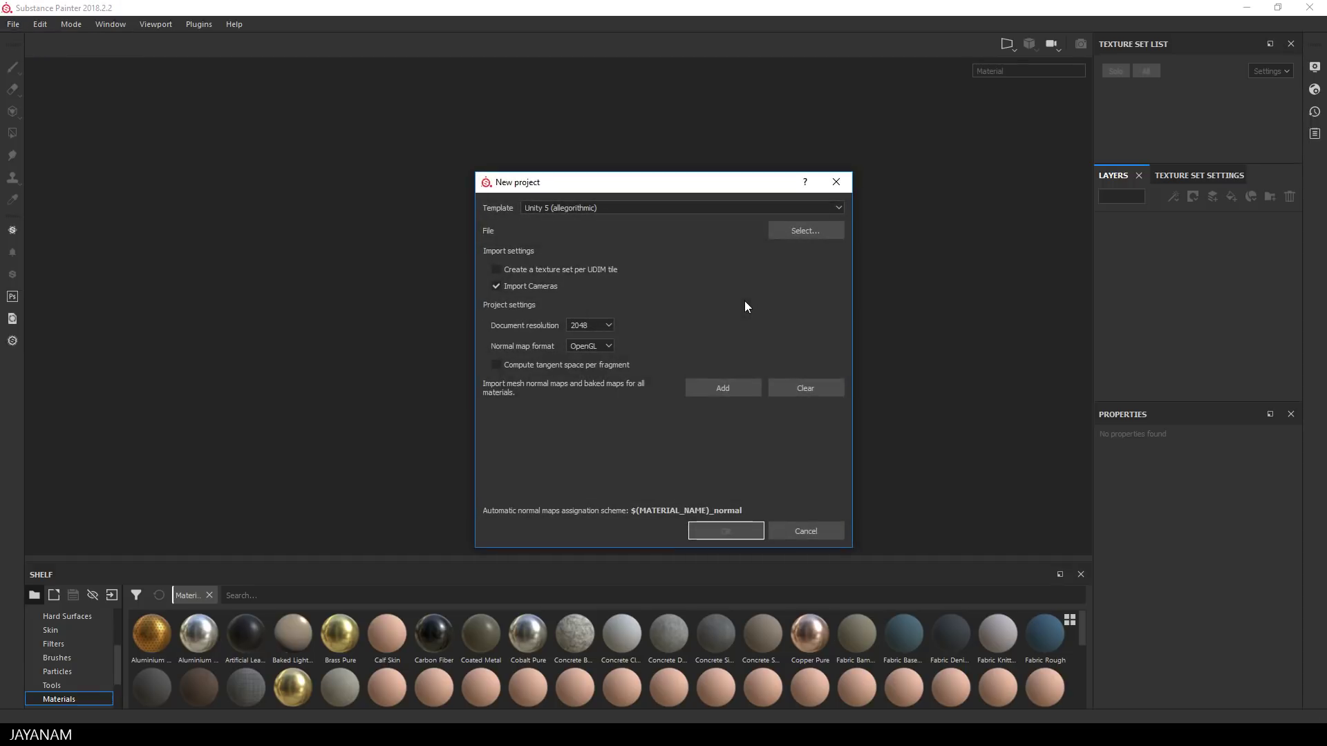
pyautogui.click(804, 230)
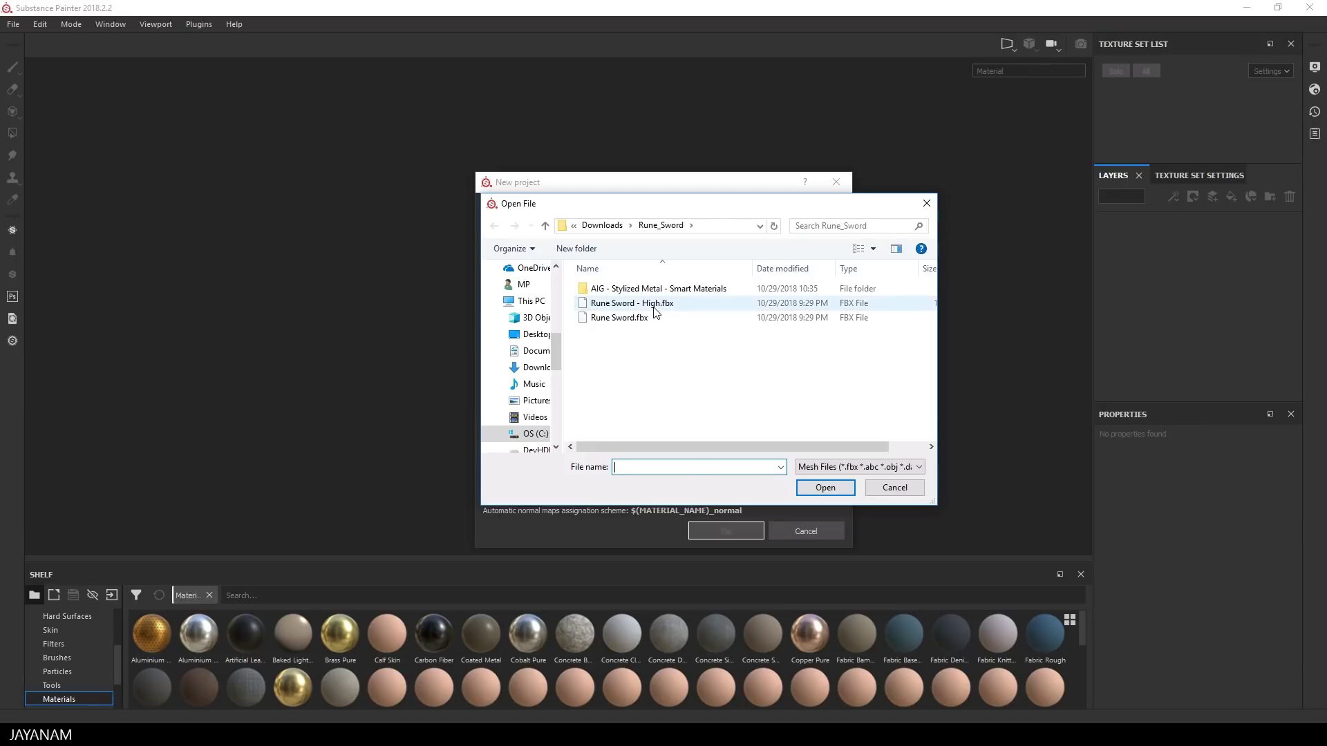
pyautogui.click(630, 318)
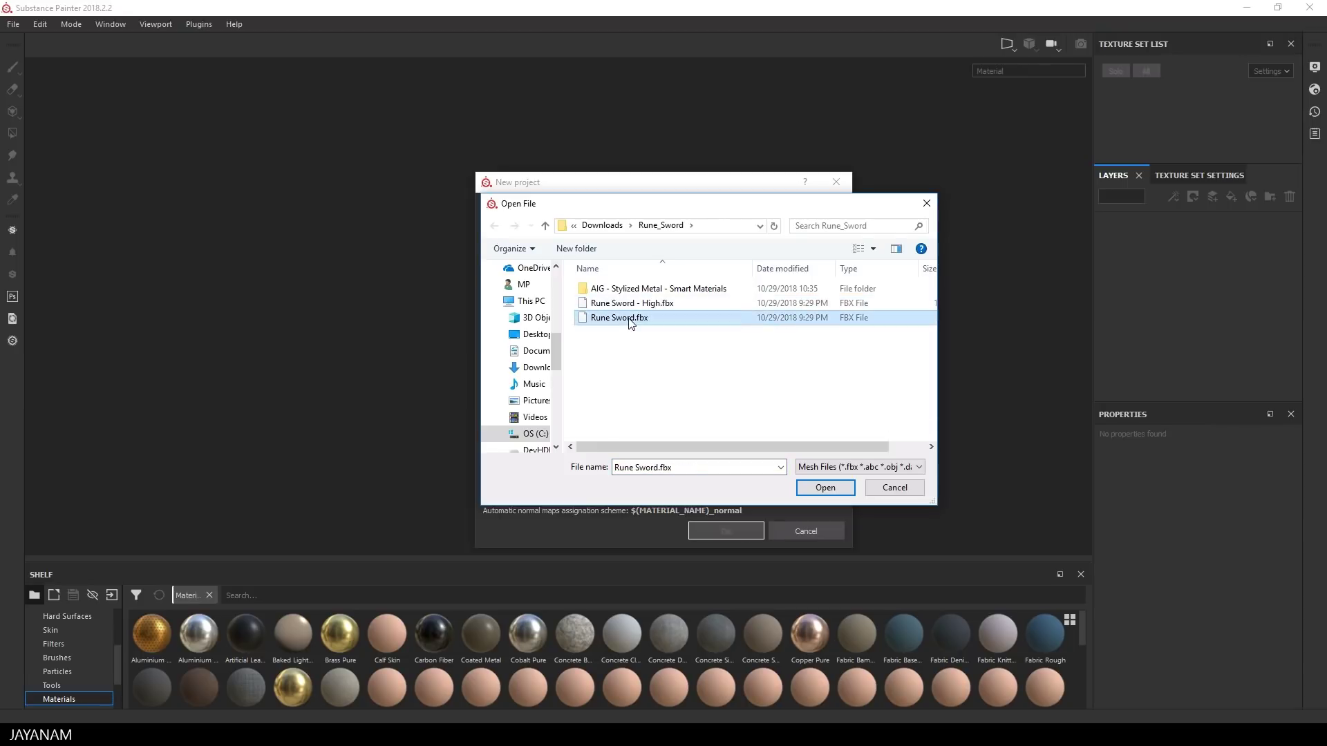
pyautogui.click(837, 488)
pyautogui.click(722, 532)
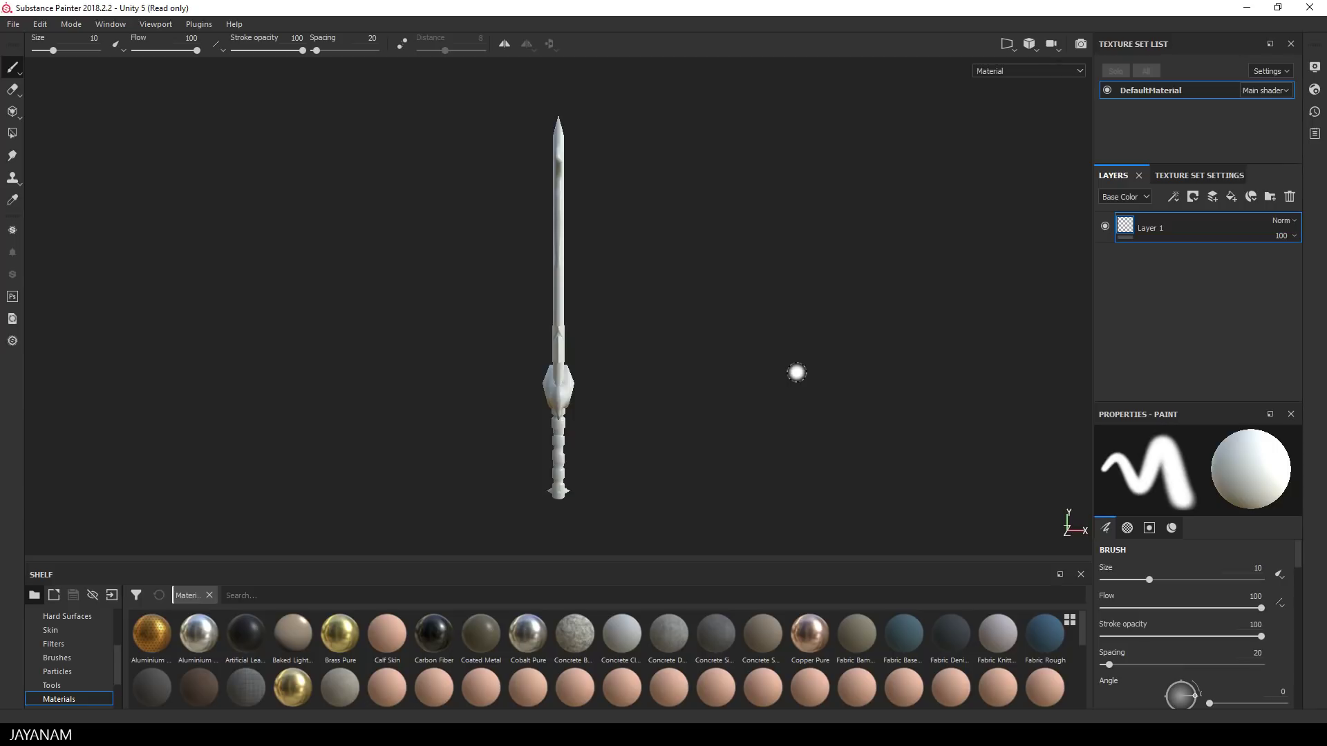
pyautogui.moveTo(769, 330)
pyautogui.keyDown('alt'); pyautogui.mouseDown()
pyautogui.moveTo(246, 329)
pyautogui.moveTo(317, 278)
pyautogui.moveTo(269, 299)
pyautogui.mouseUp(); pyautogui.keyUp('alt')
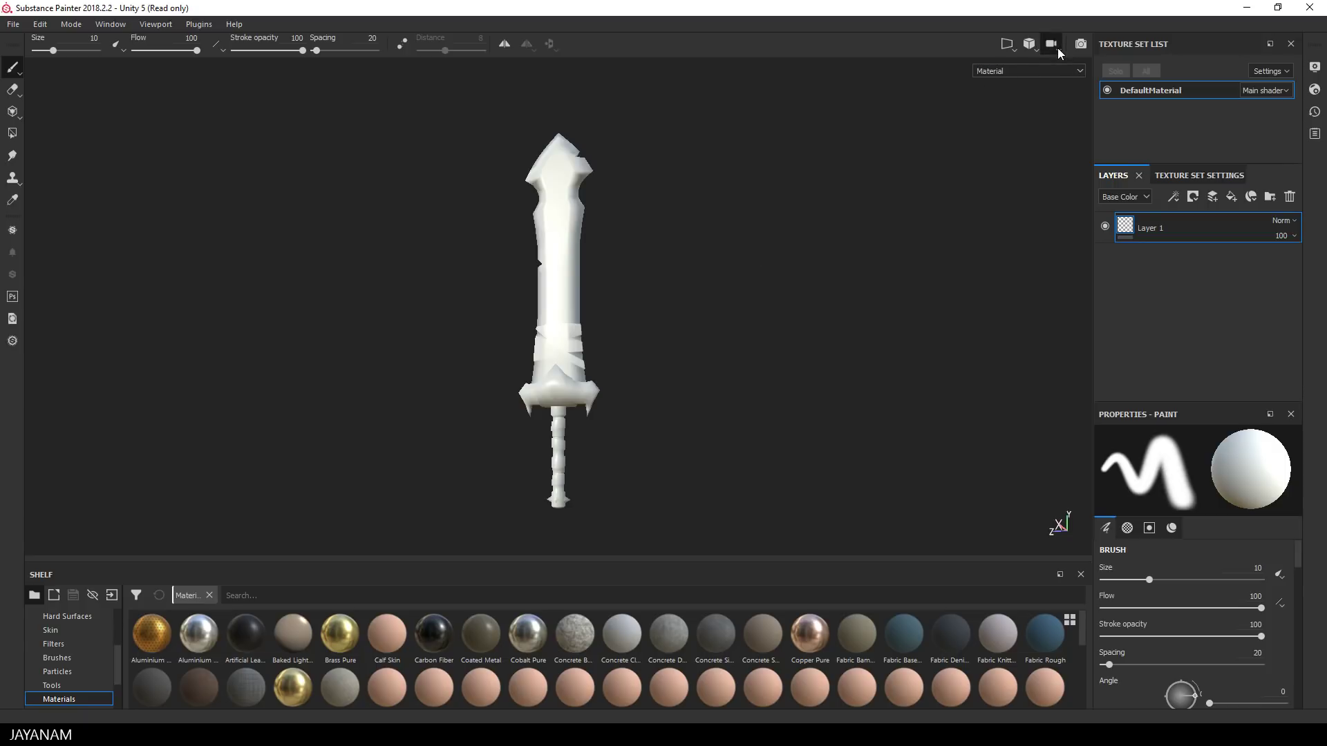
pyautogui.click(1058, 51)
pyautogui.click(1064, 72)
pyautogui.keyDown('alt'); pyautogui.moveTo(677, 418); pyautogui.dragTo(769, 385); pyautogui.keyUp('alt')
pyautogui.scroll(-1, 773, 385)
pyautogui.scroll(3, 773, 384)
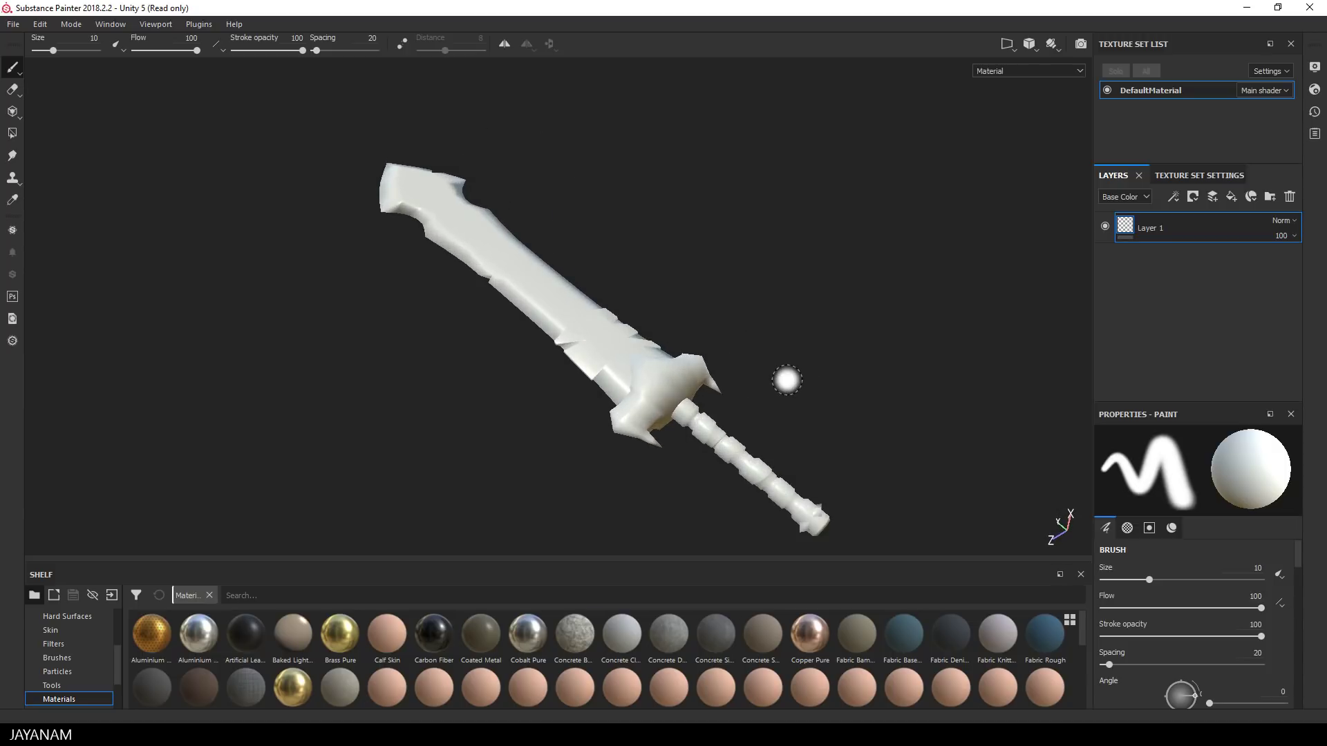
pyautogui.scroll(-2, 792, 376)
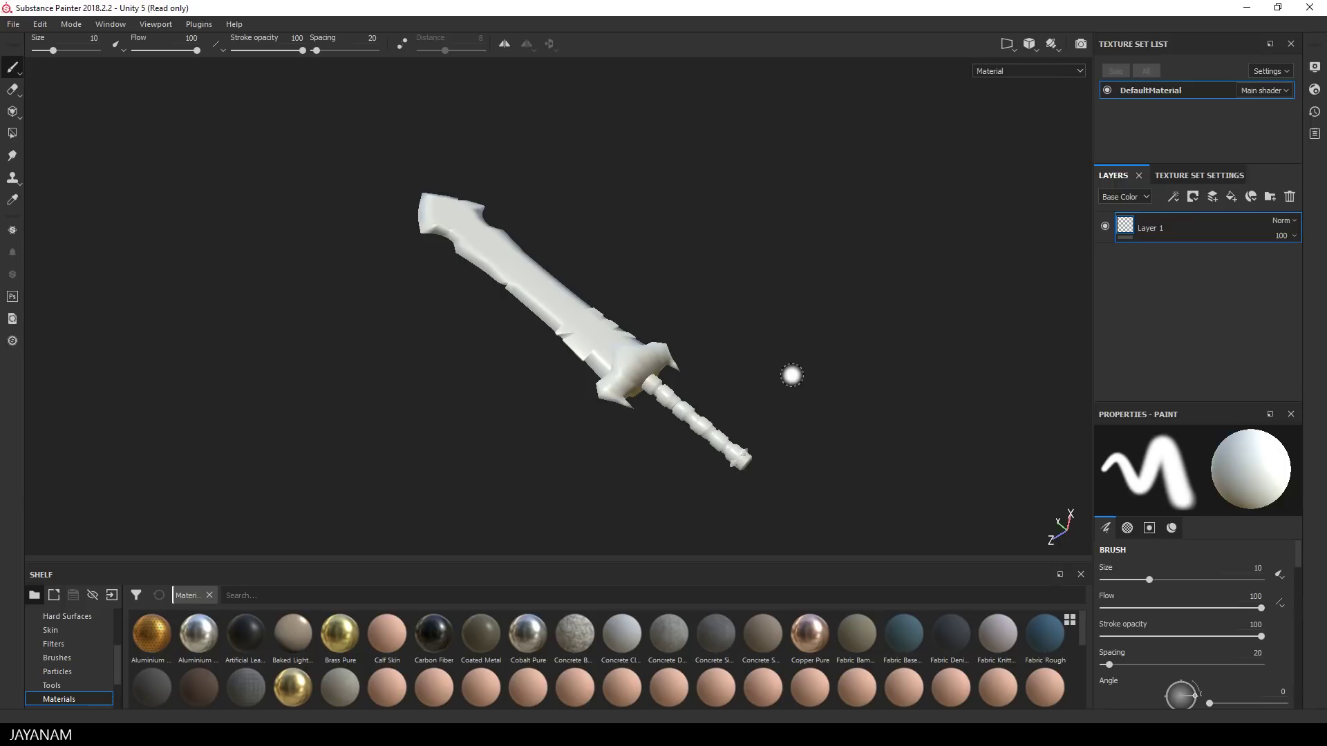
# Step: From Texture Set Settings, open mesh map baking and load Rune Sword - High.fbx as the high-definition mesh
pyautogui.click(1235, 177)
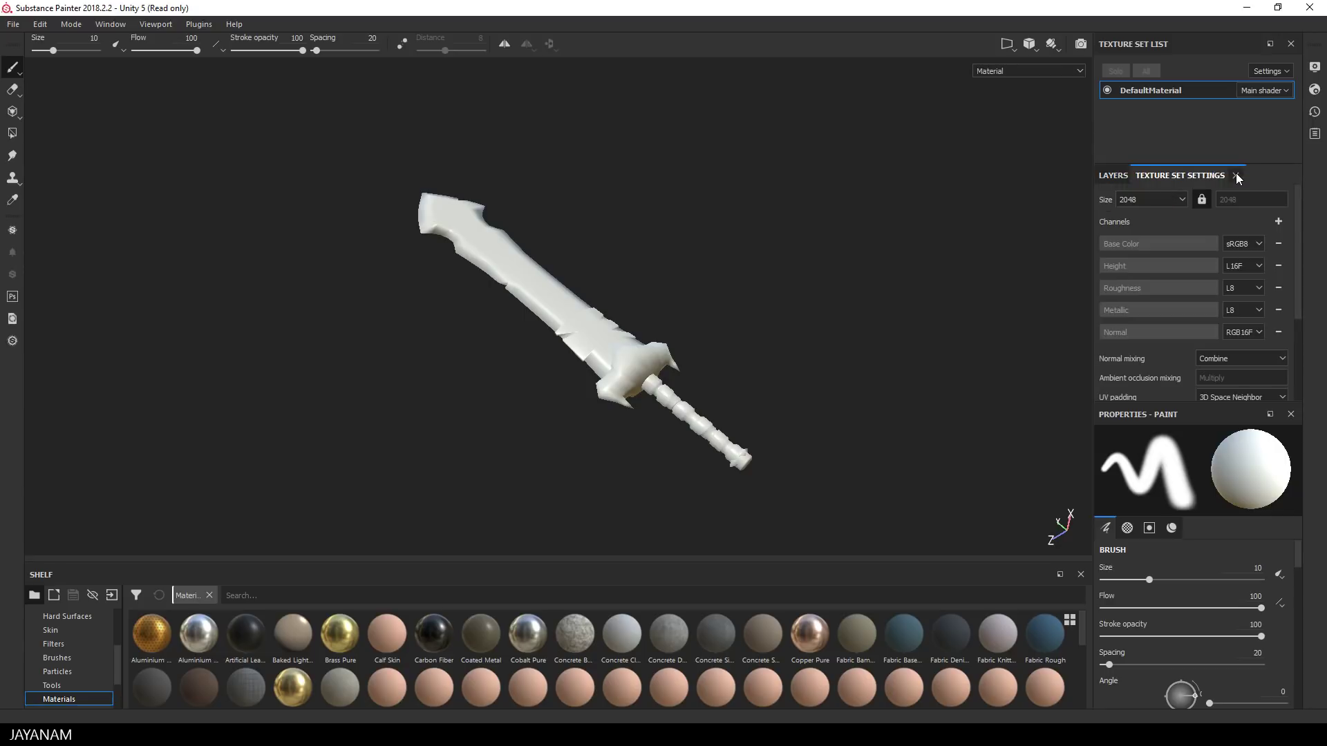
pyautogui.scroll(-3, 1214, 340)
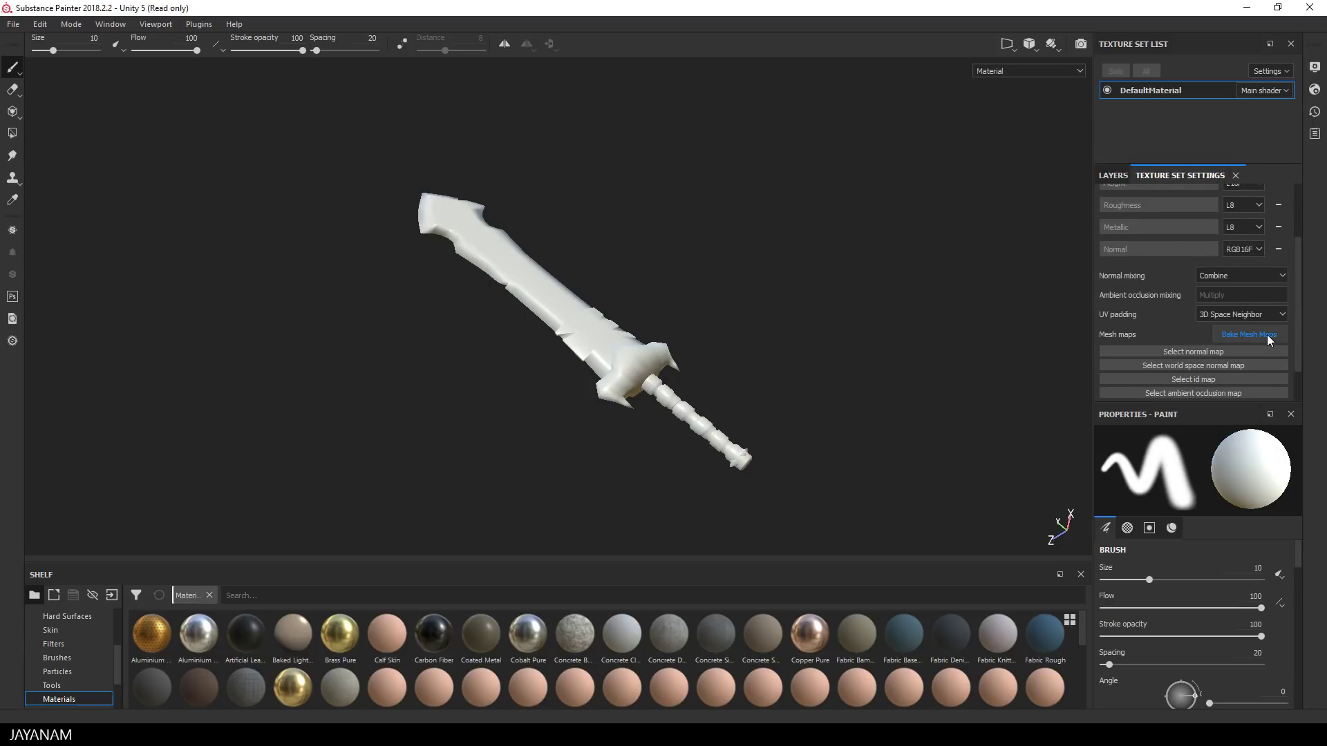
pyautogui.click(1250, 335)
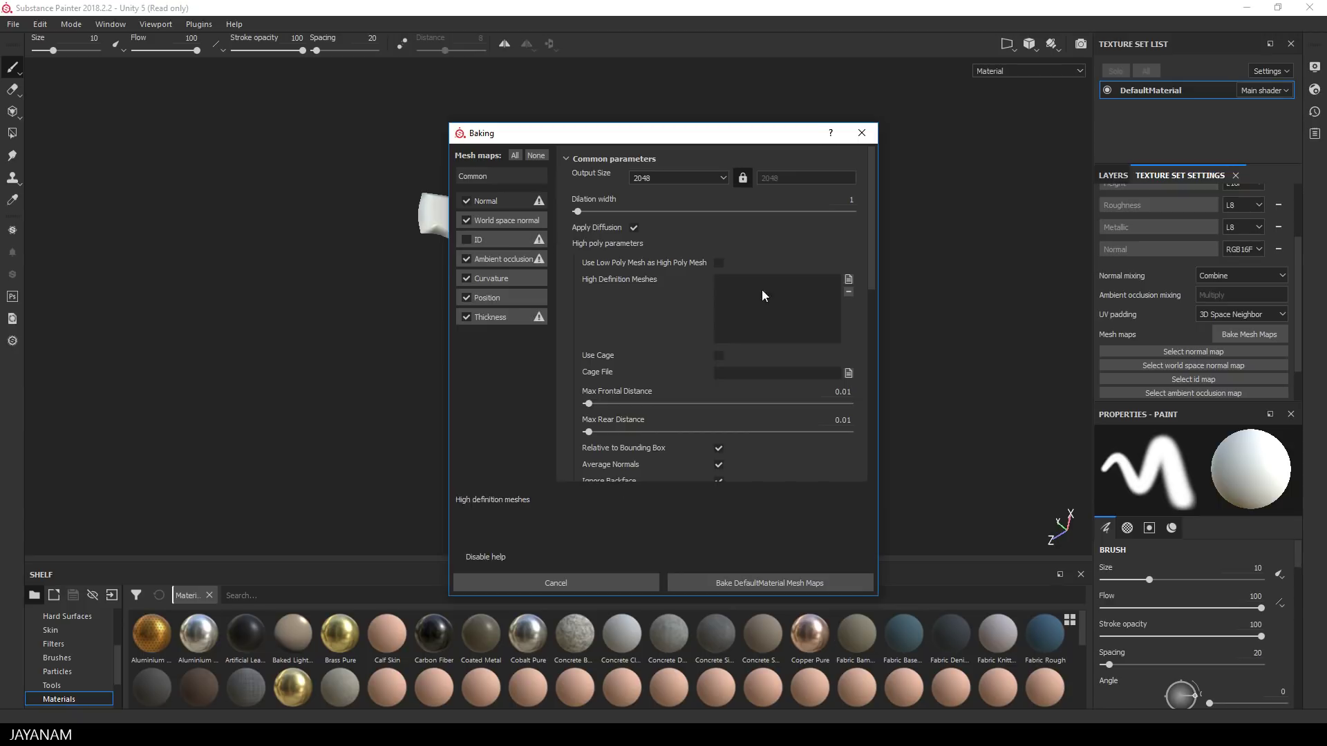
pyautogui.click(848, 279)
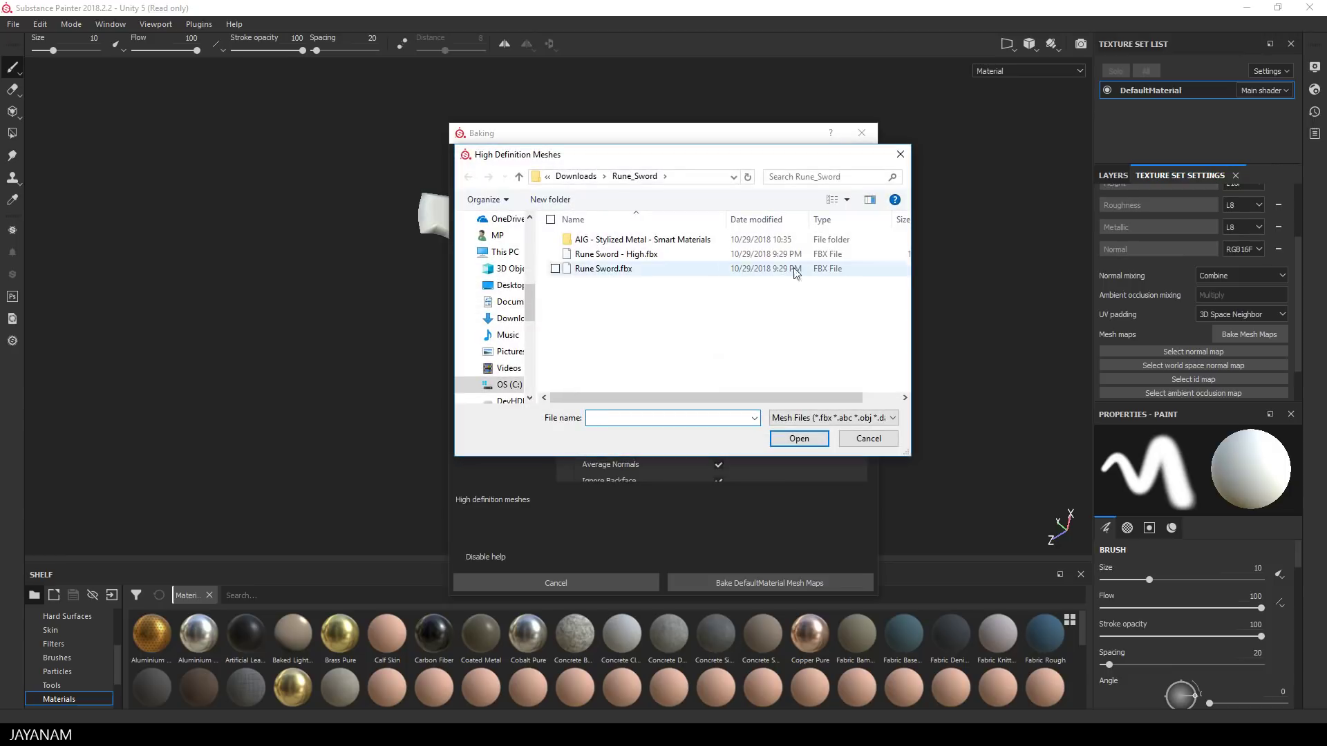
pyautogui.click(621, 254)
pyautogui.click(818, 439)
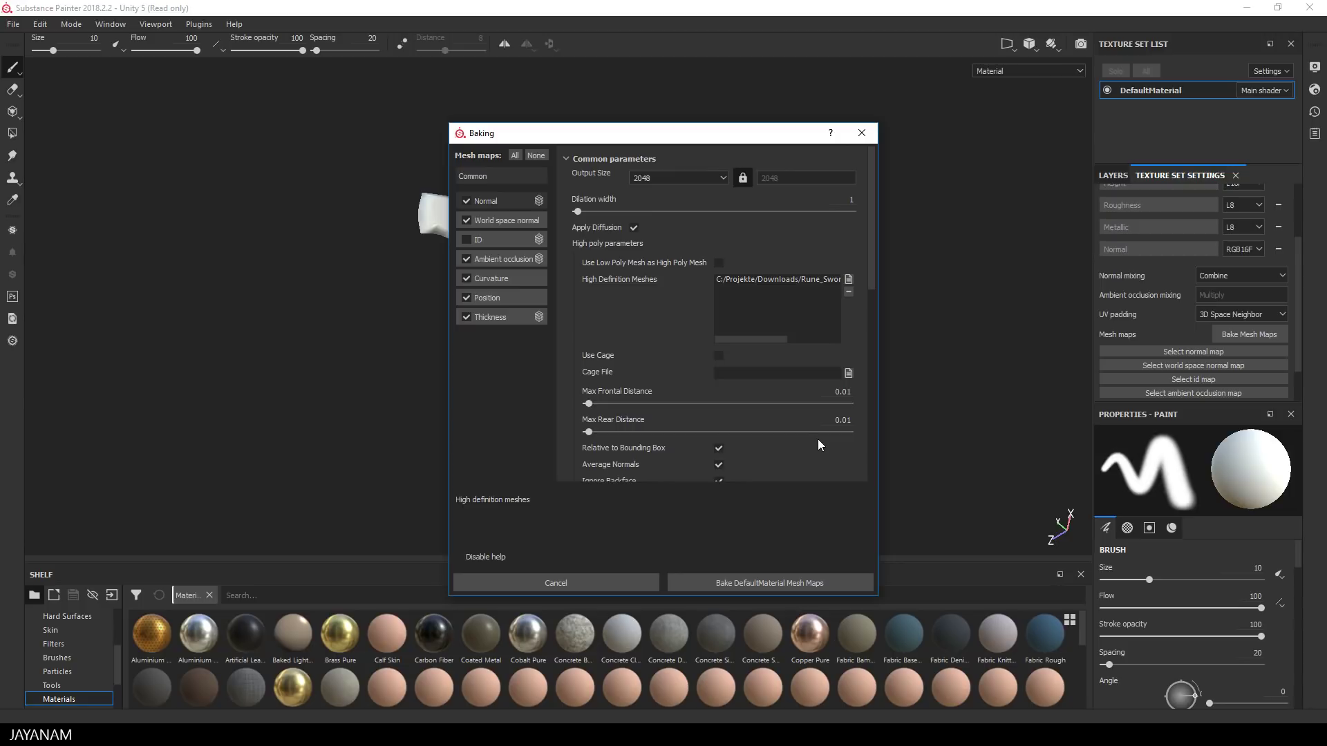
# Step: Bake the DefaultMaterial mesh maps and inspect the sword's baked rune detail
pyautogui.click(748, 584)
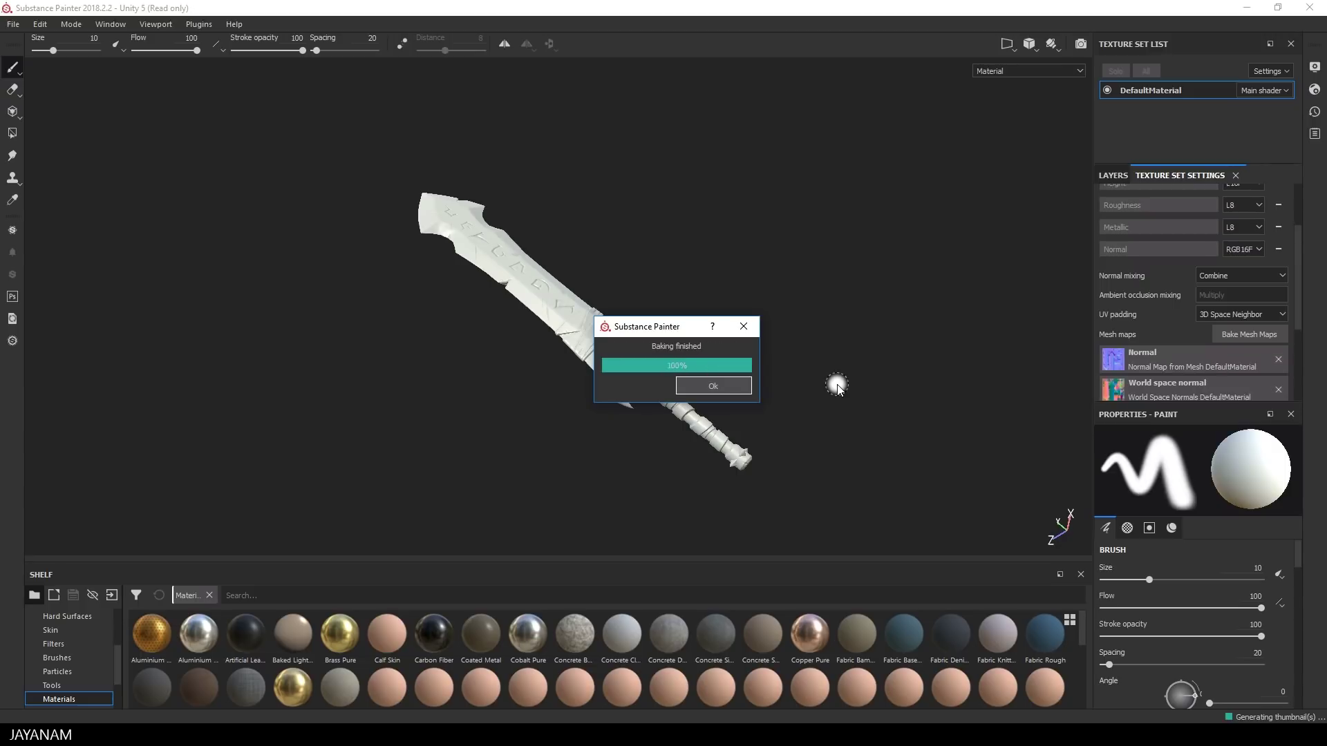
pyautogui.moveTo(809, 394)
pyautogui.keyDown('alt'); pyautogui.mouseDown()
pyautogui.moveTo(842, 341)
pyautogui.moveTo(791, 387)
pyautogui.moveTo(810, 386)
pyautogui.moveTo(776, 438)
pyautogui.moveTo(664, 435)
pyautogui.moveTo(798, 388)
pyautogui.mouseUp(); pyautogui.keyUp('alt')
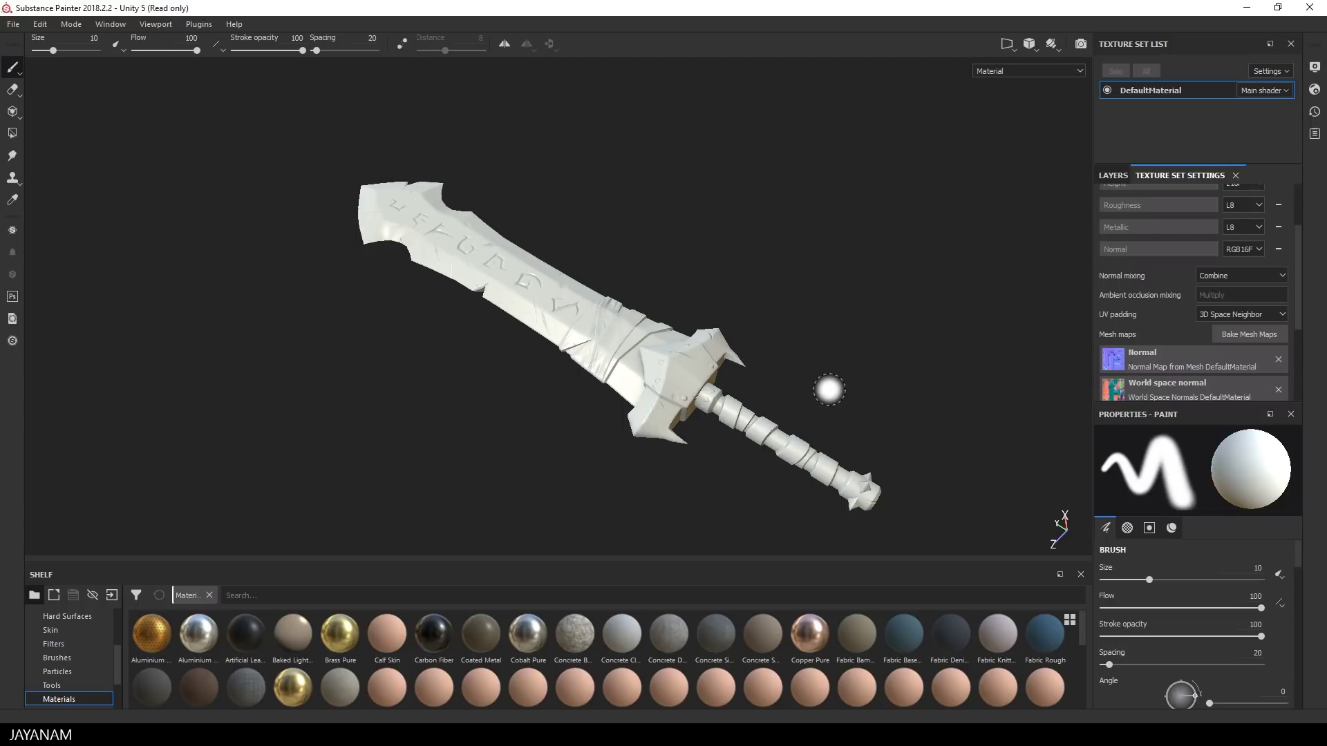
# Step: Drag all 18 AIG smart material files from Explorer onto the Smart materials shelf
pyautogui.scroll(-3, 72, 673)
pyautogui.click(76, 674)
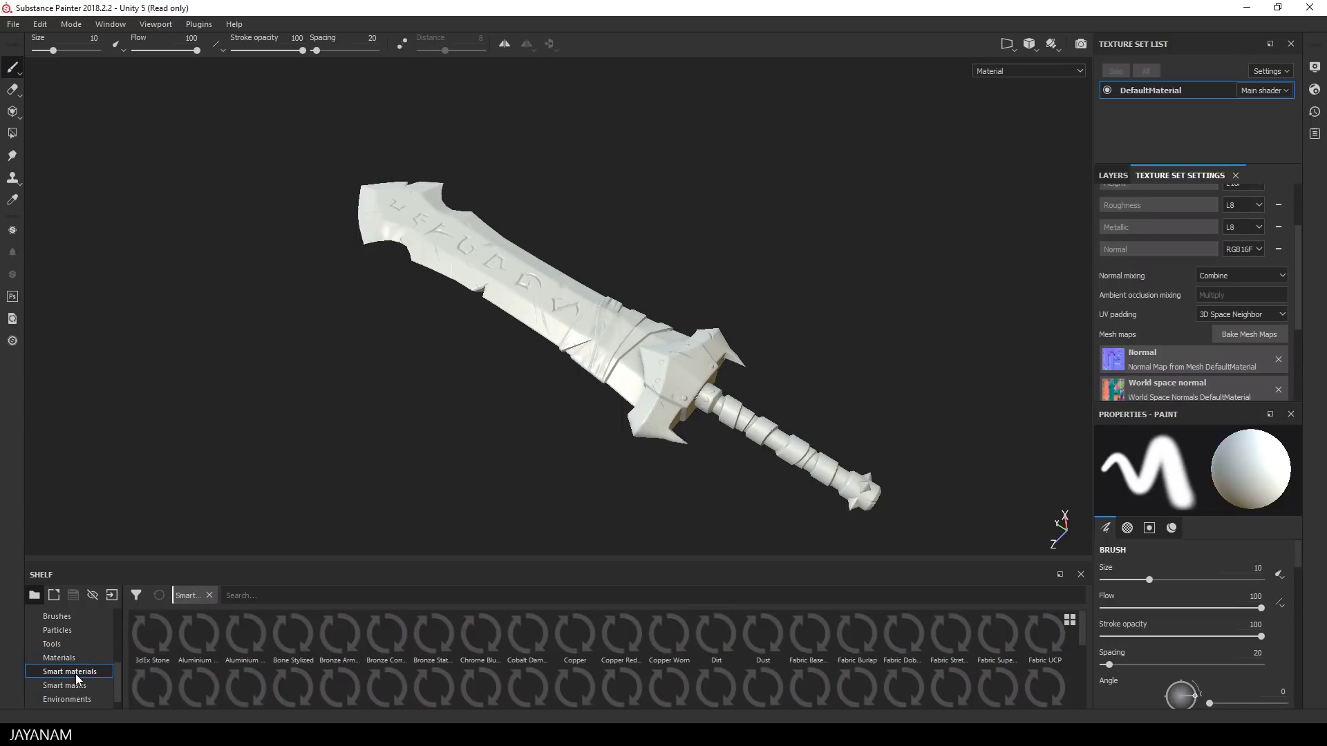
pyautogui.hotkey('alt', 'Tab')
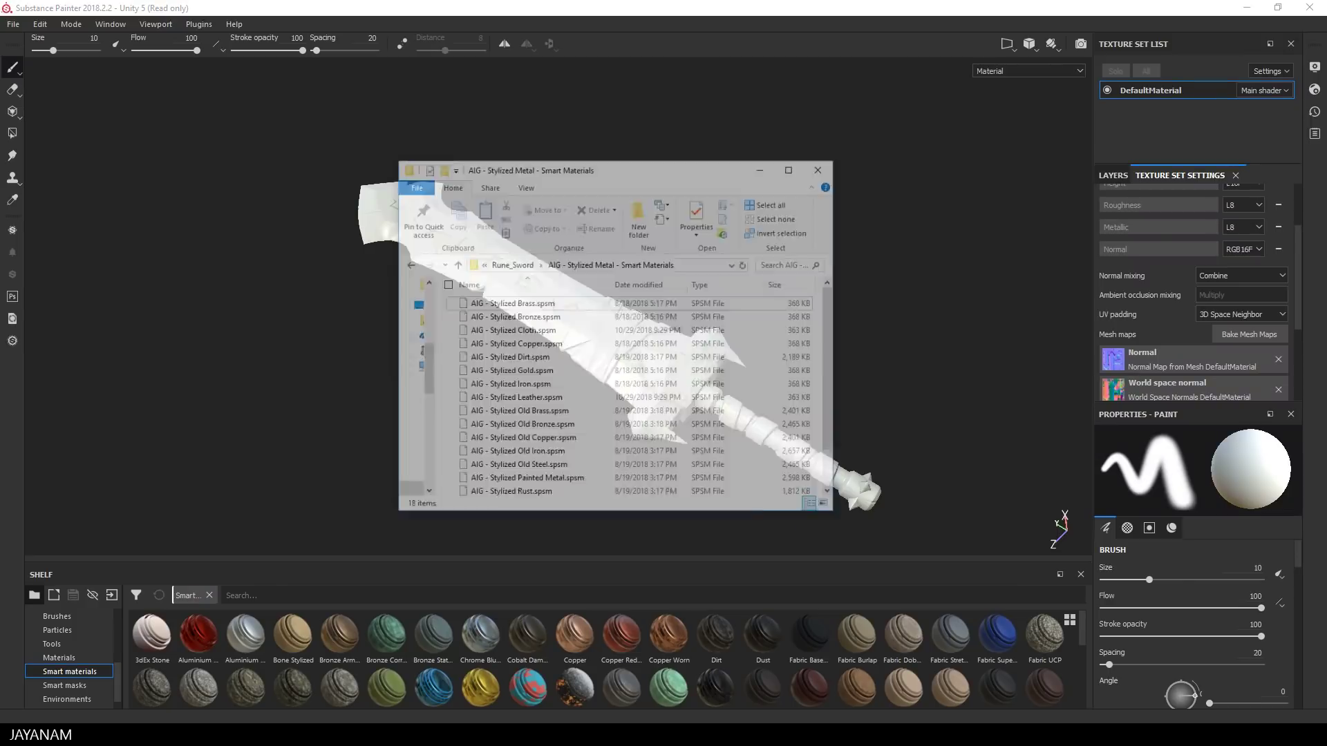
pyautogui.click(566, 267)
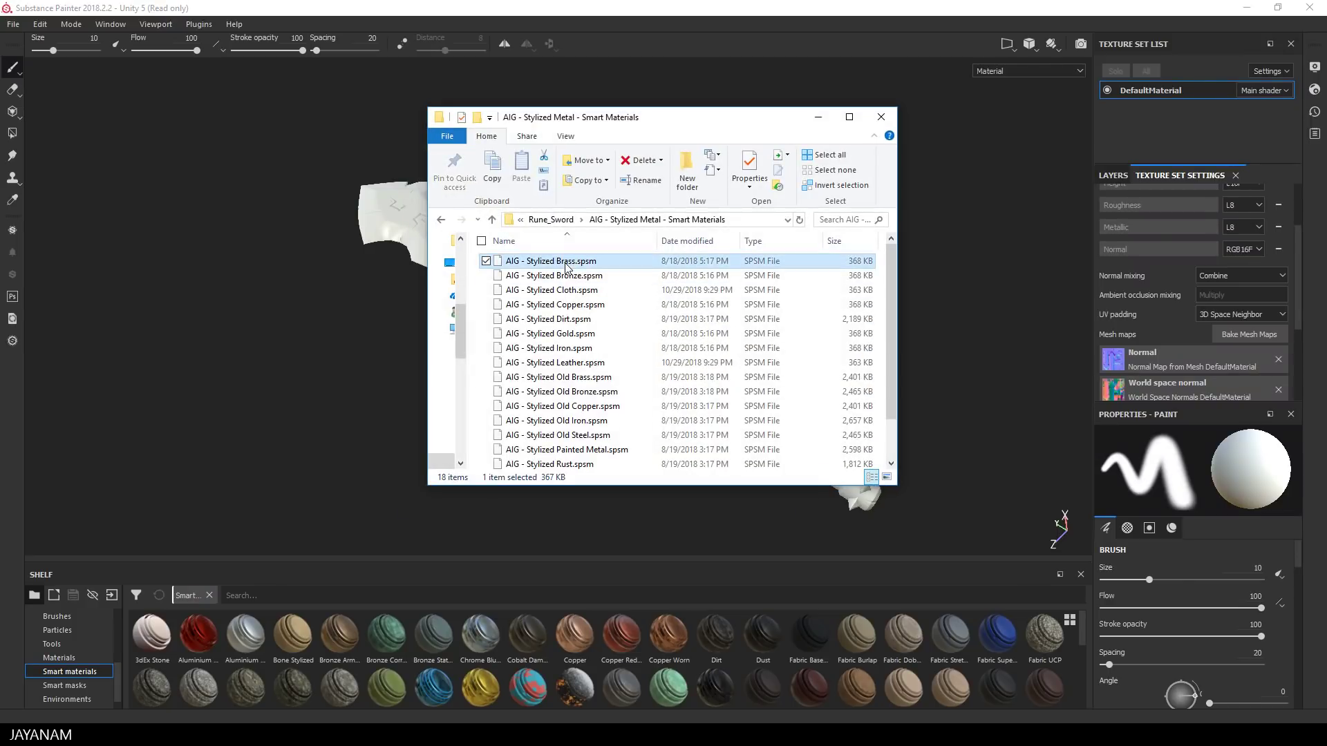
pyautogui.scroll(-1, 572, 394)
pyautogui.hotkey('ctrl', 'a')
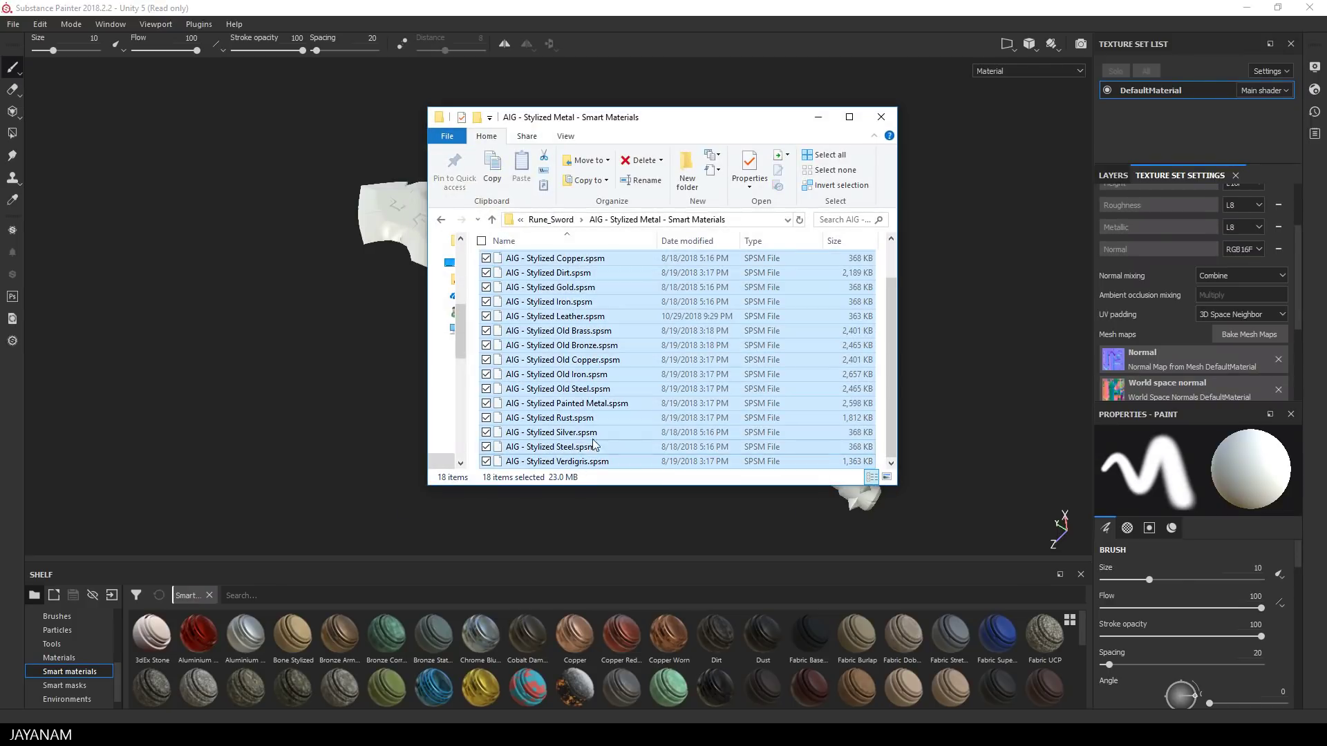
pyautogui.moveTo(573, 405); pyautogui.dragTo(765, 667)
# Step: Import the 18 AIG Stylized smart materials into the current session
pyautogui.click(662, 564)
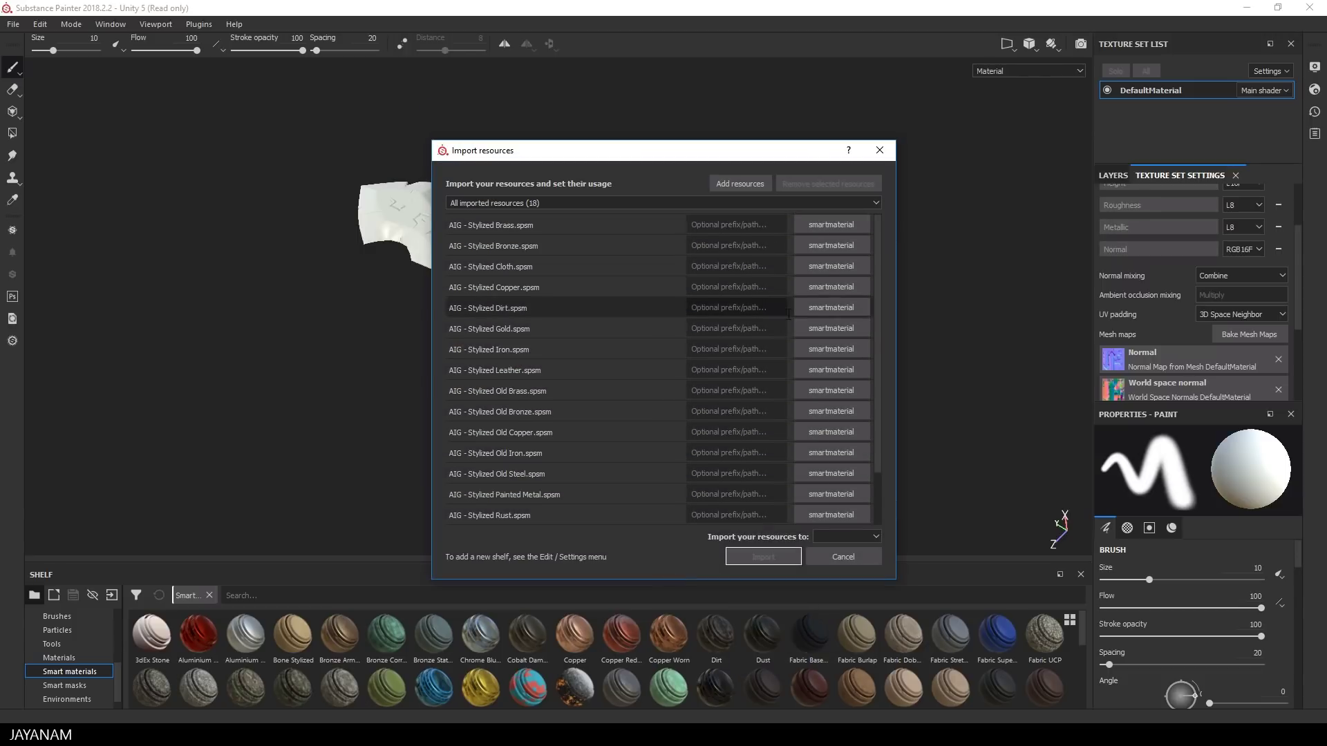
pyautogui.click(857, 540)
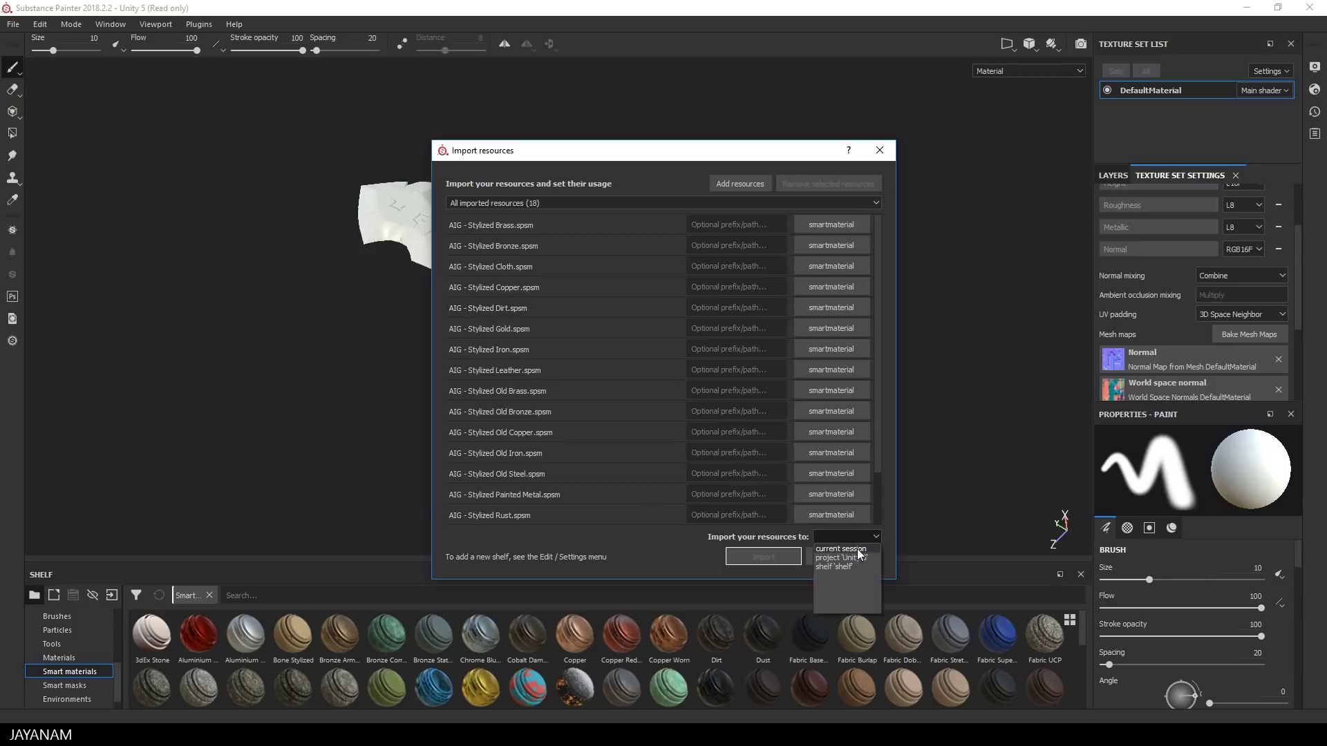
pyautogui.click(857, 549)
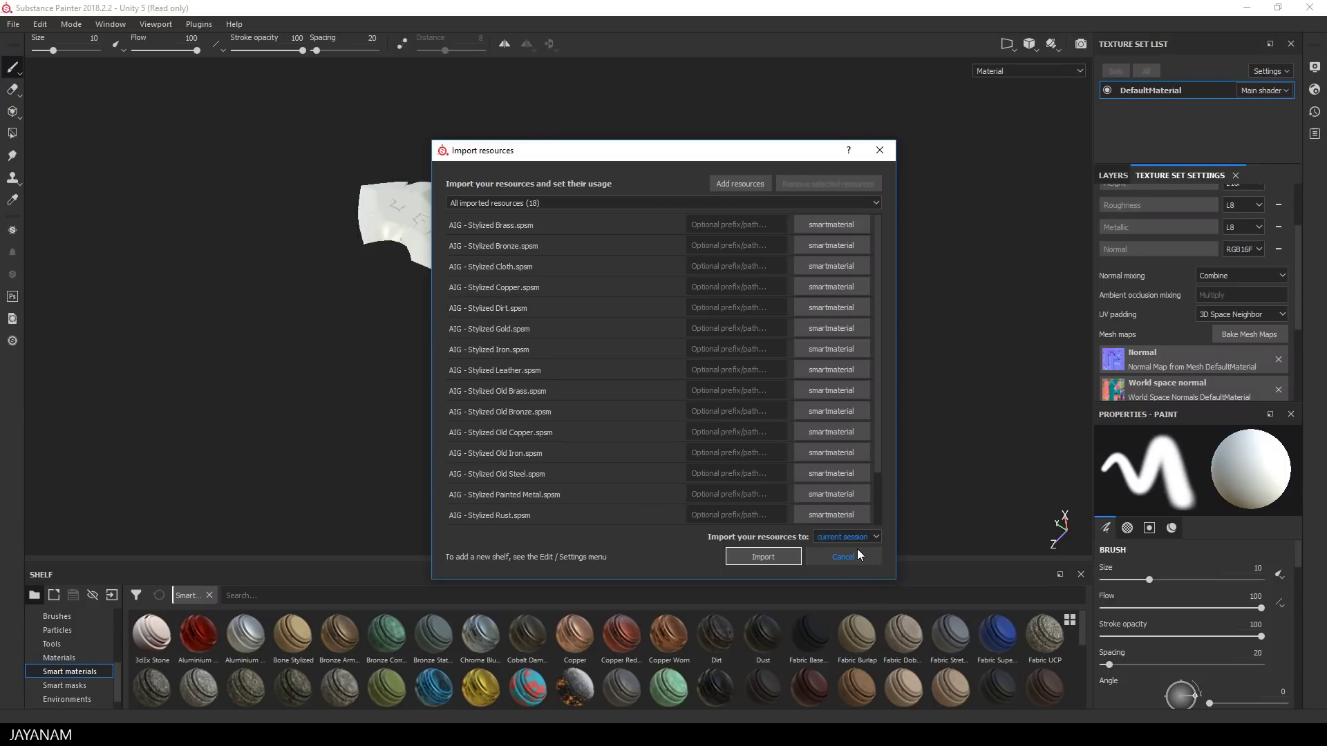
pyautogui.click(784, 561)
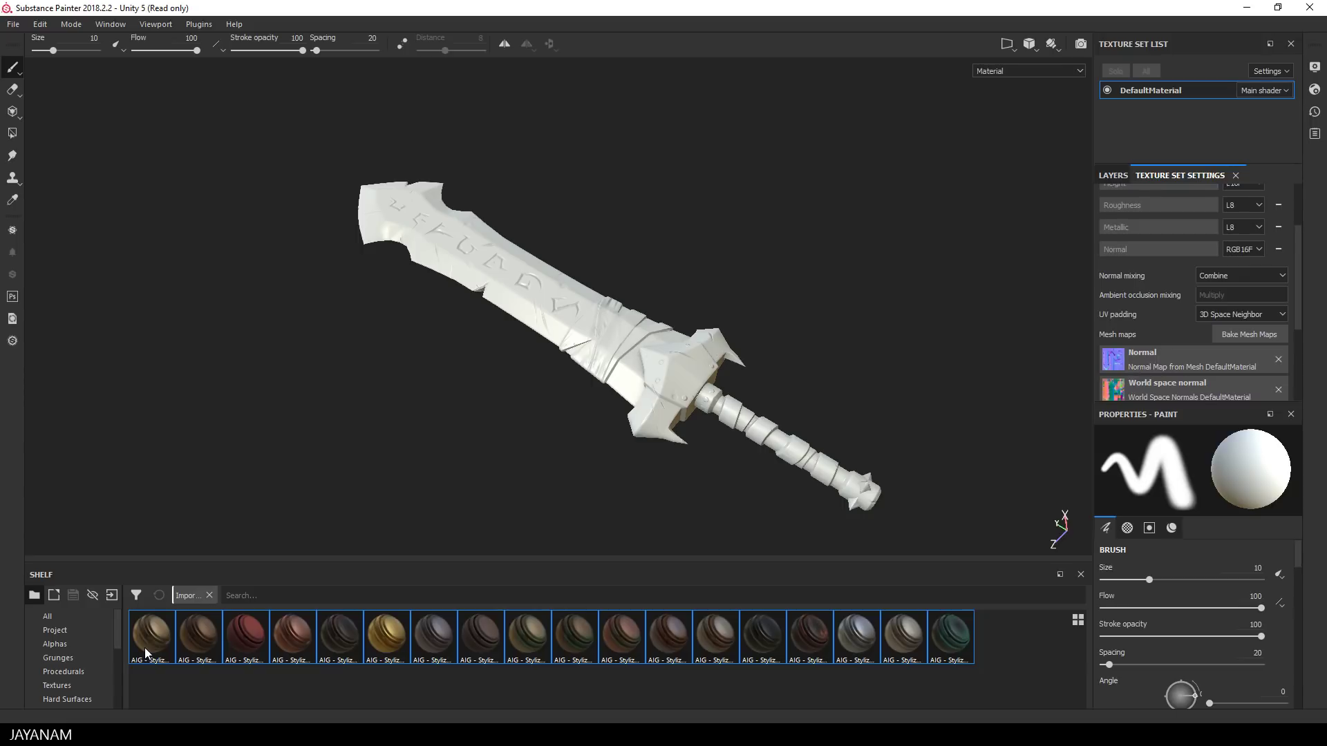
# Step: Show the Layers panel with the sword's single Layer 1
pyautogui.moveTo(147, 653)
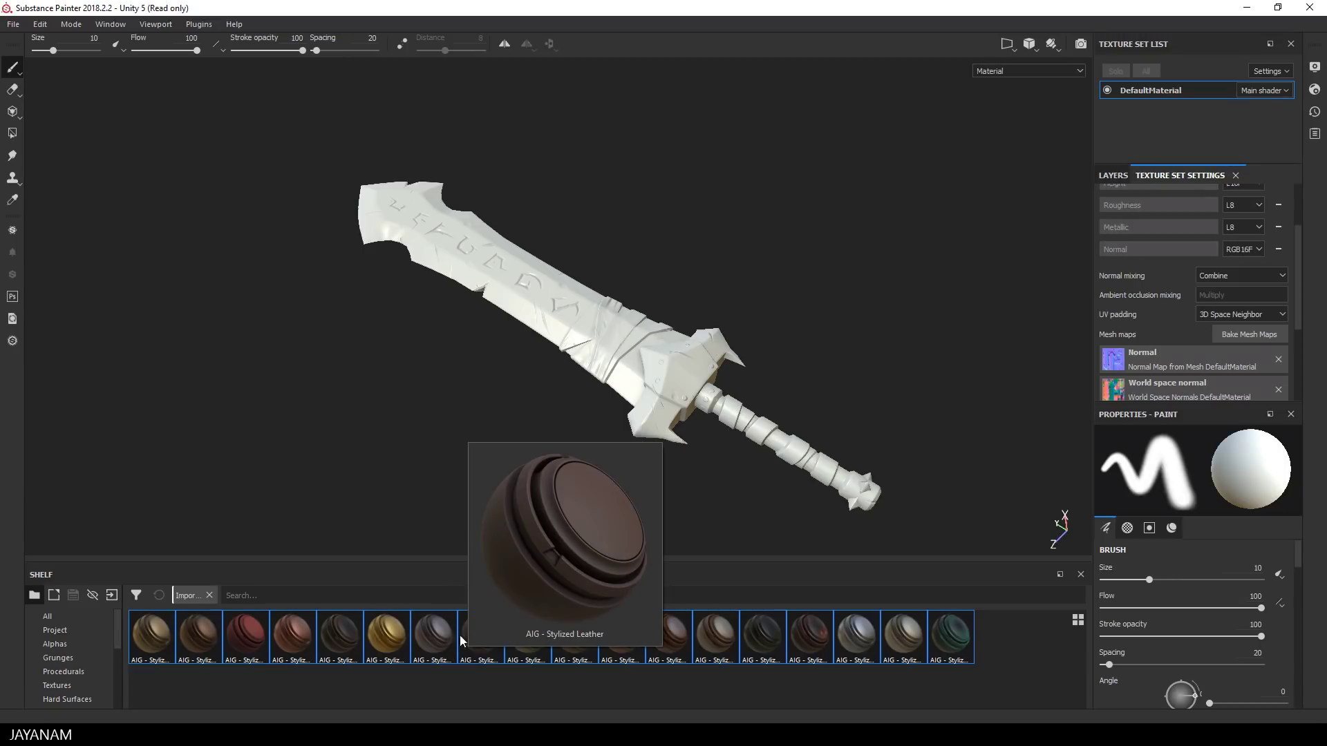
pyautogui.click(1113, 174)
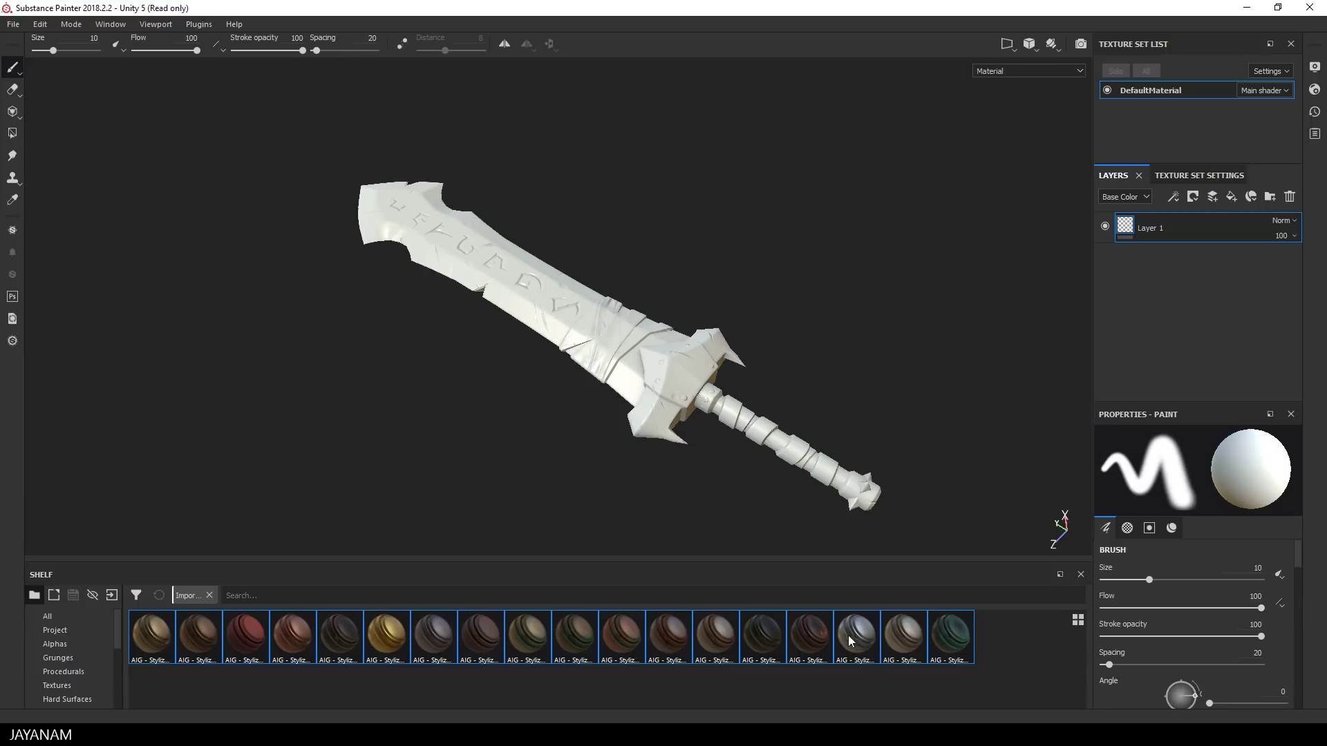
pyautogui.moveTo(851, 641)
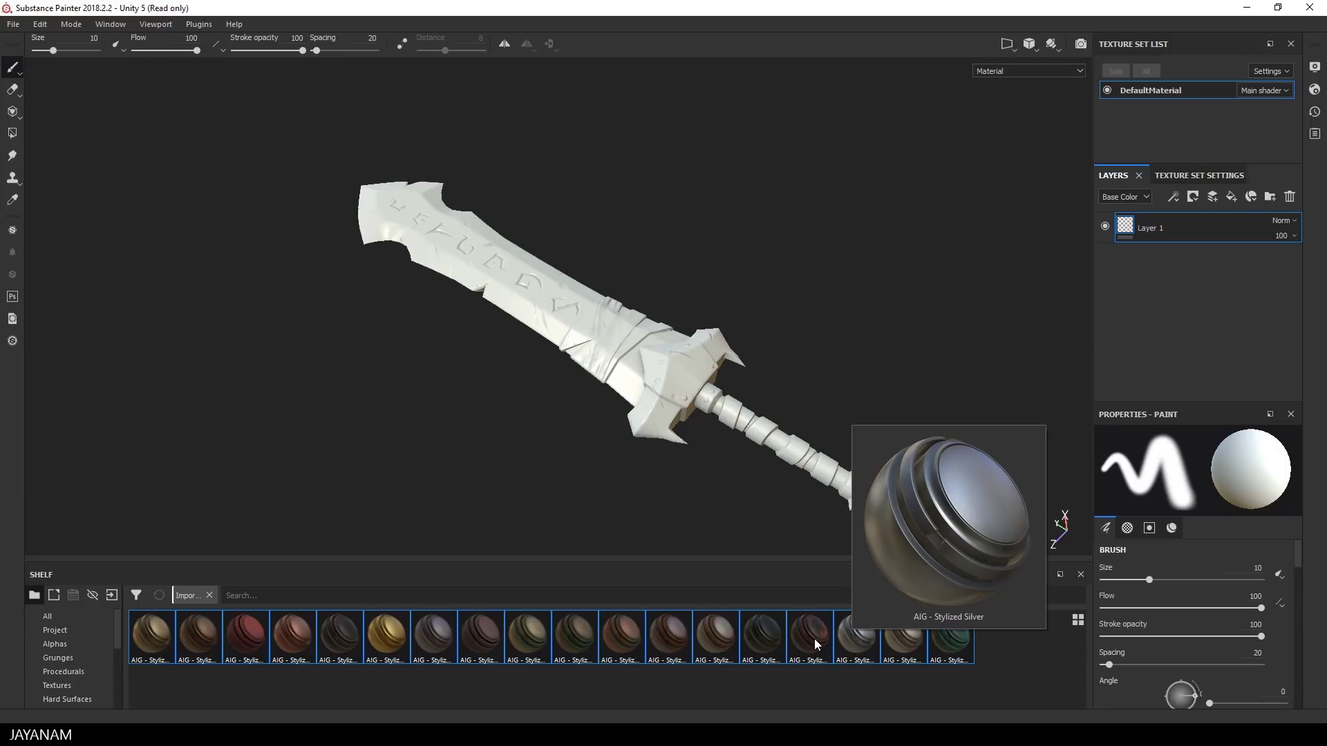
pyautogui.moveTo(733, 640)
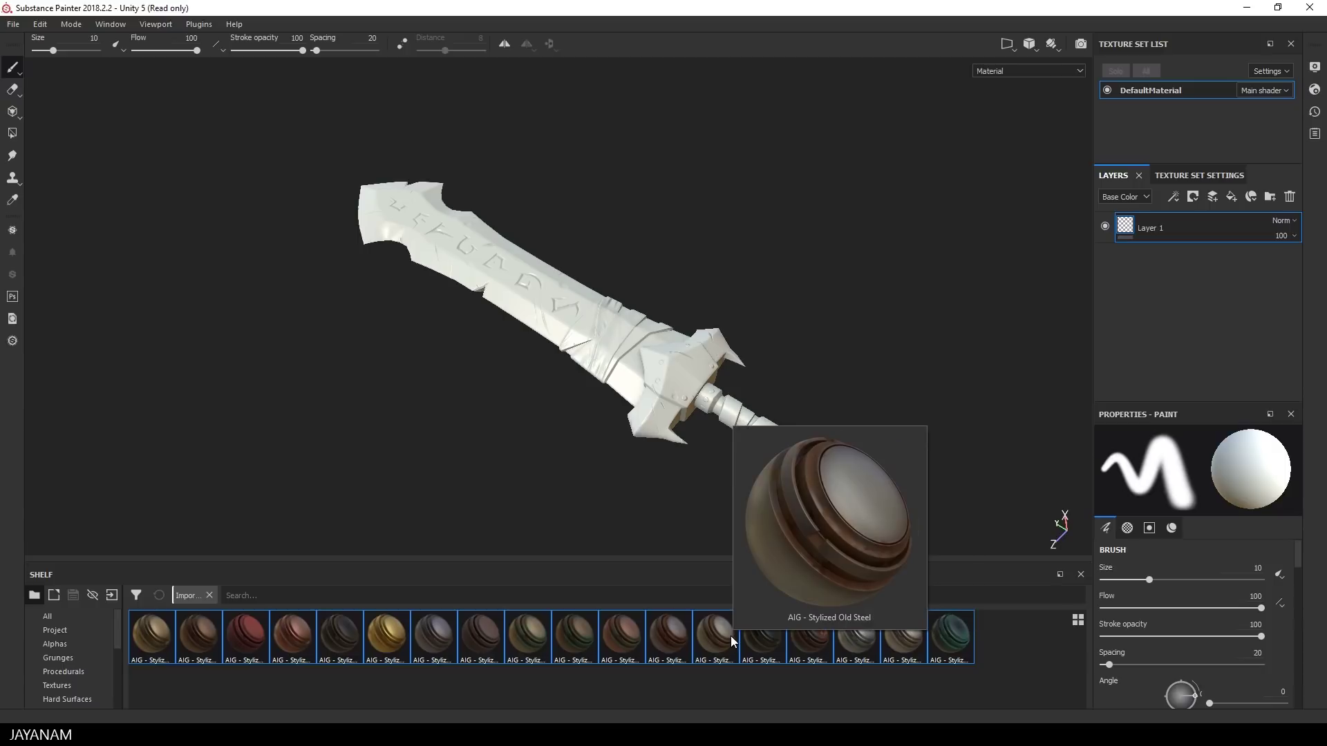
# Step: Drop AIG - Stylized Steel onto the layer stack above Layer 1 and inspect the finish
pyautogui.moveTo(903, 647)
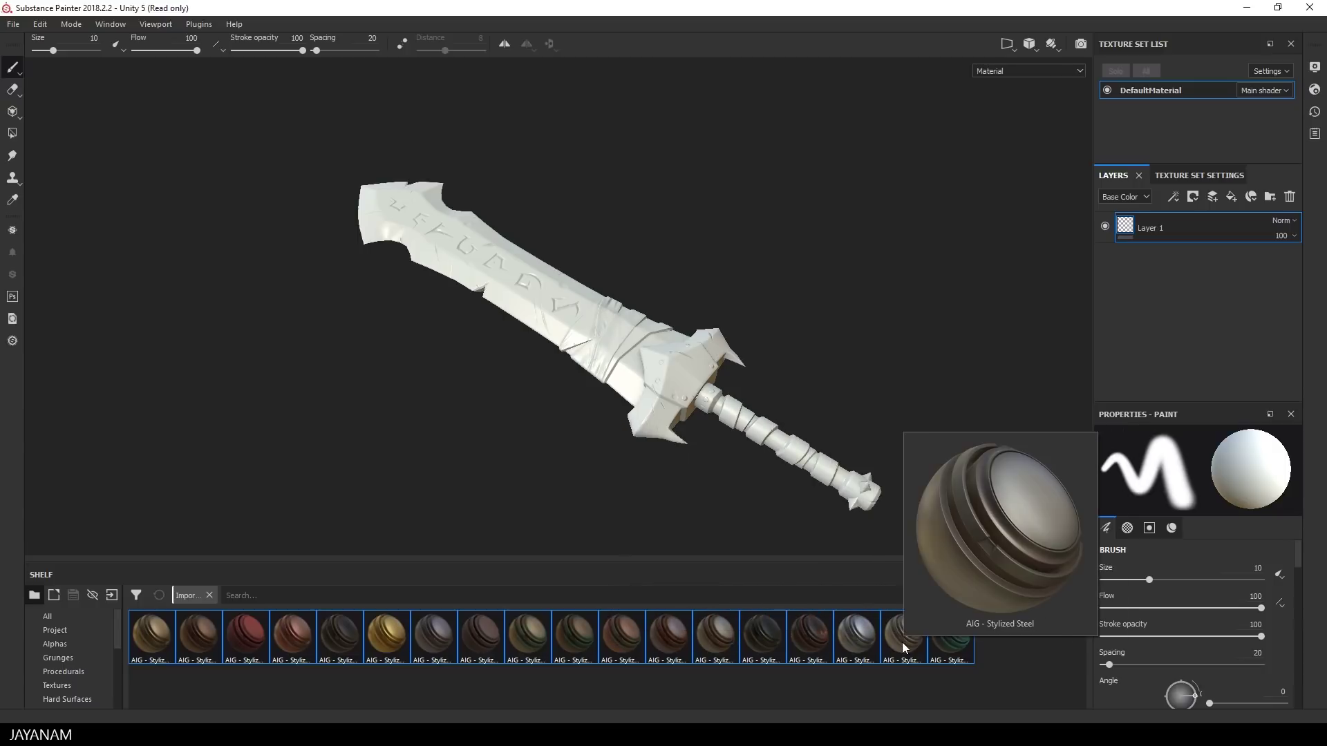
pyautogui.moveTo(902, 647); pyautogui.dragTo(1172, 218)
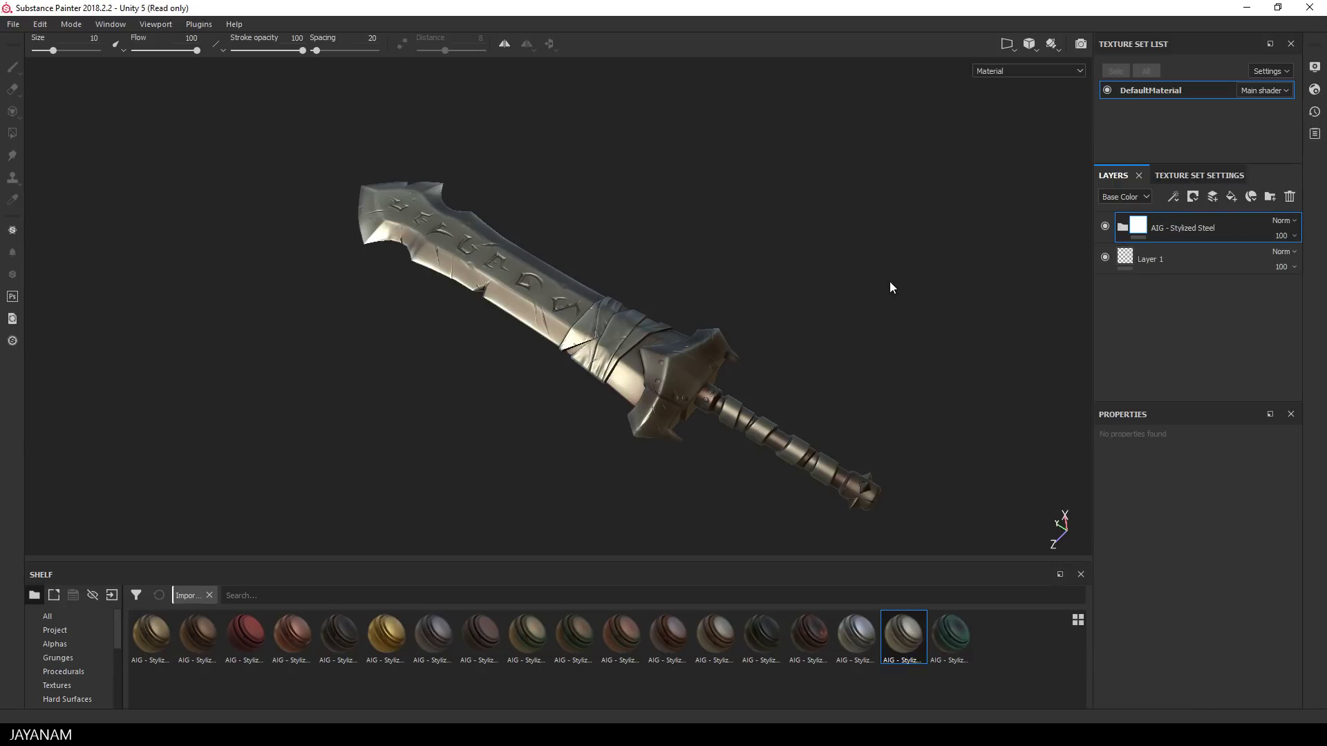
pyautogui.keyDown('alt'); pyautogui.moveTo(890, 282); pyautogui.dragTo(730, 332); pyautogui.keyUp('alt')
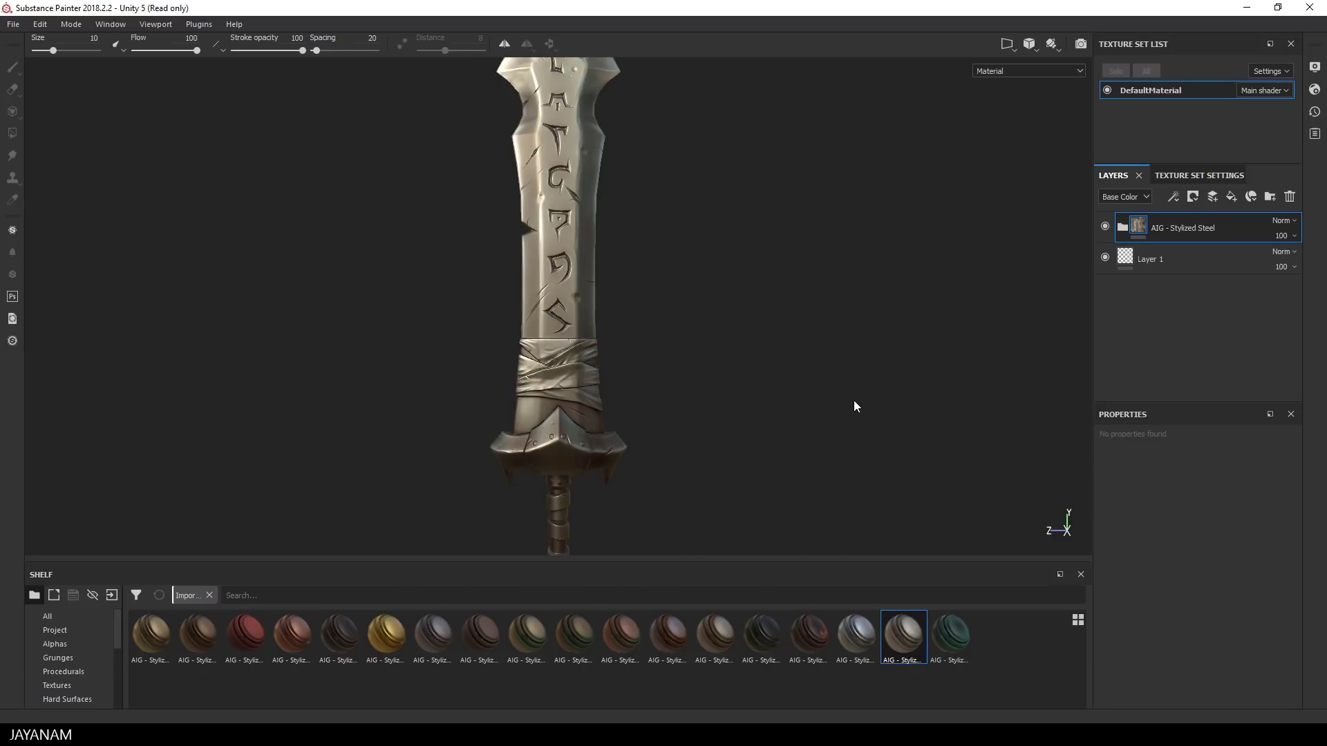
pyautogui.keyDown('alt'); pyautogui.moveTo(854, 402); pyautogui.dragTo(734, 420, button='right'); pyautogui.keyUp('alt')
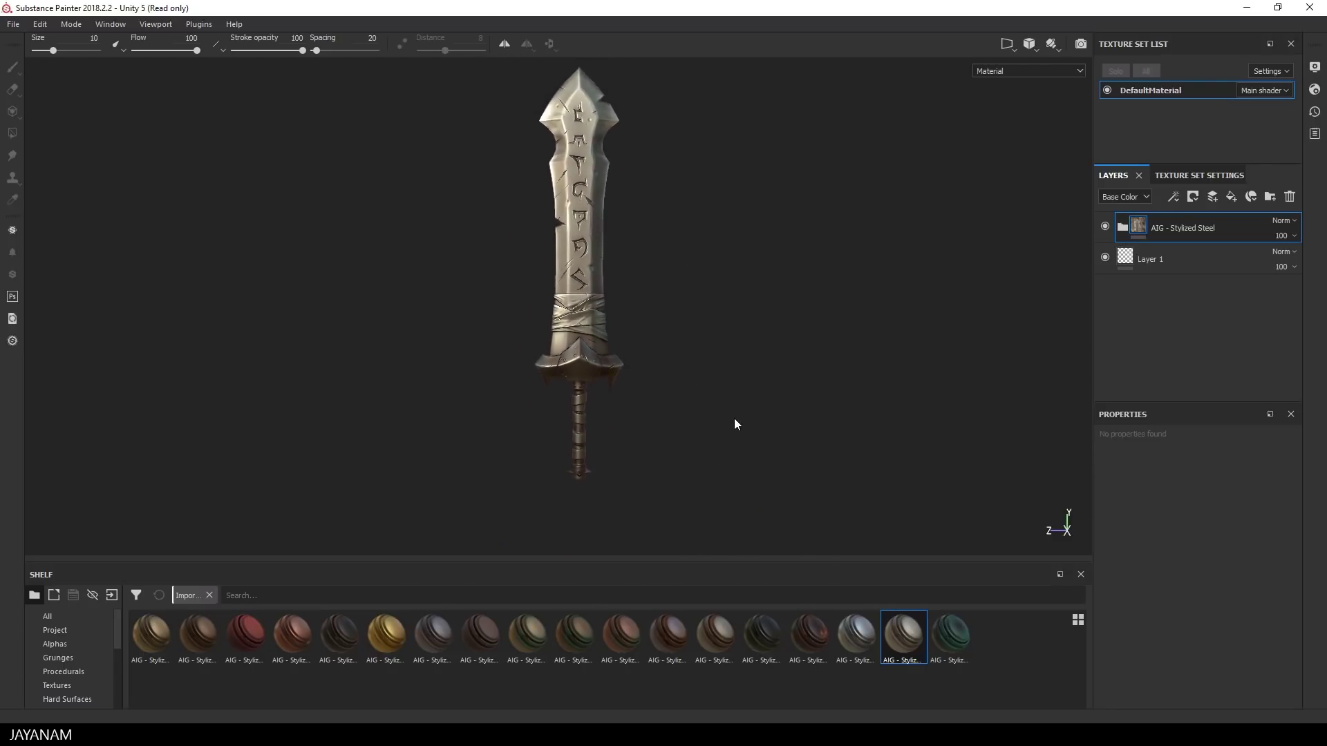
pyautogui.scroll(2, 734, 420)
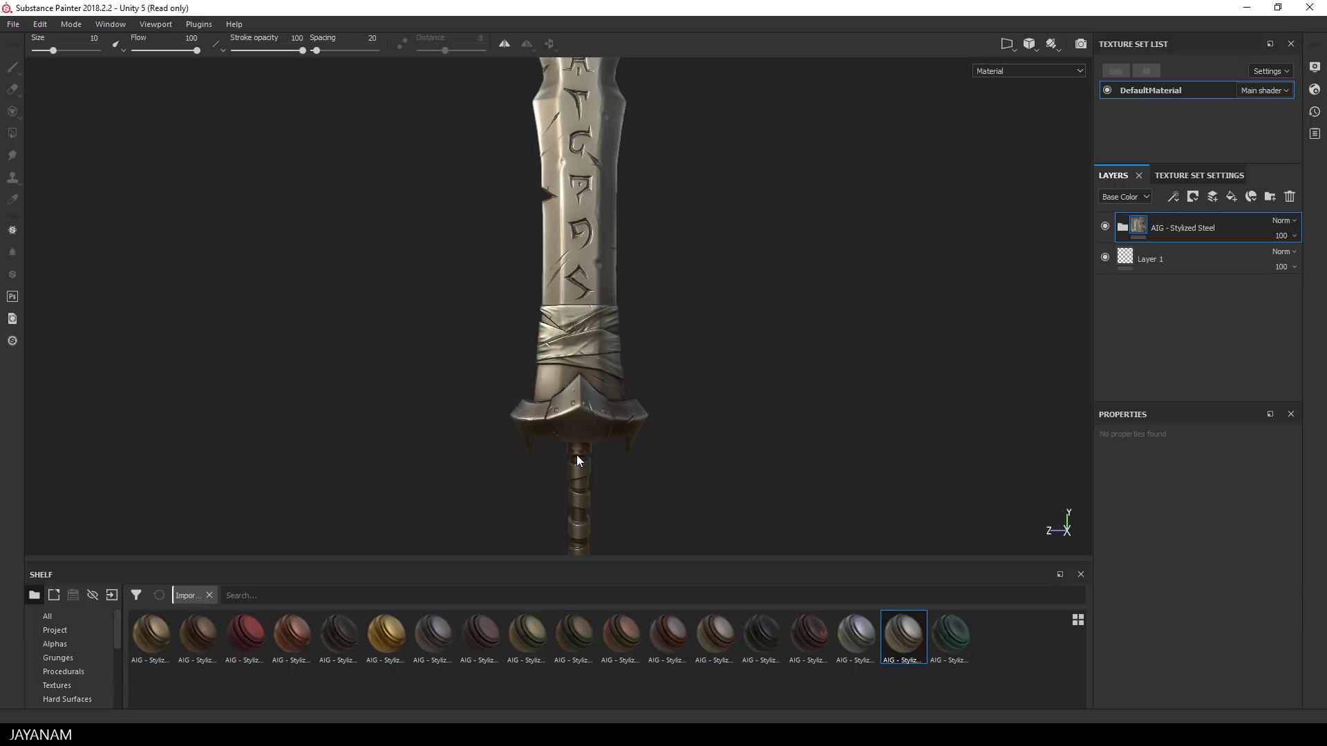
pyautogui.moveTo(203, 638)
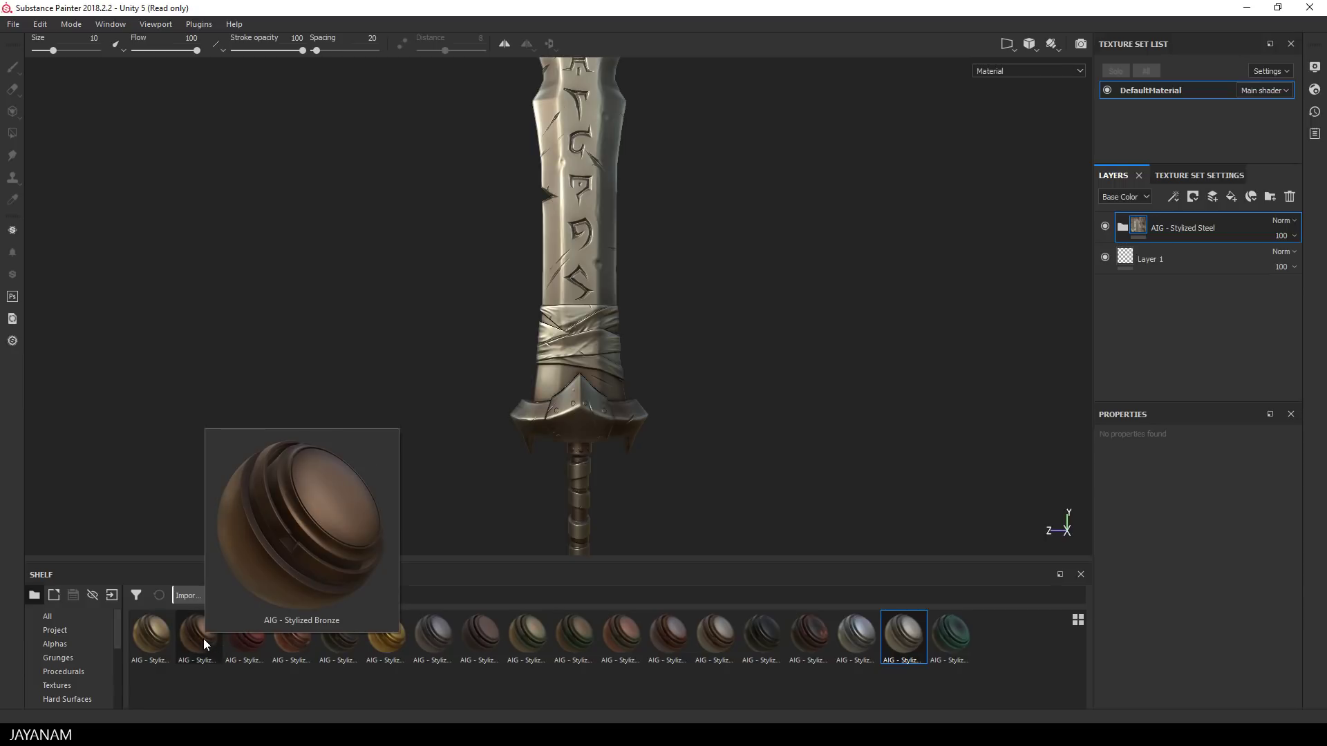
# Step: Add AIG - Stylized Bronze as a new layer with a black mask
pyautogui.moveTo(204, 644); pyautogui.dragTo(1179, 215)
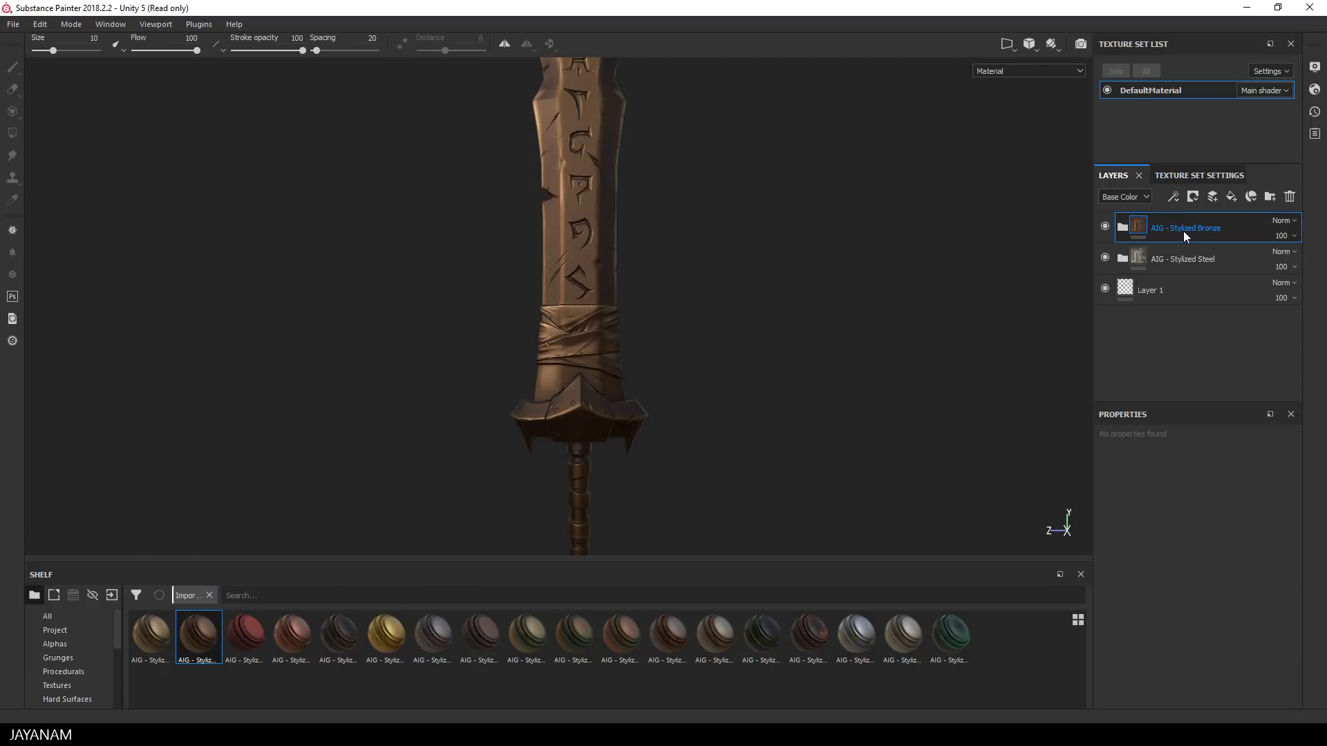
pyautogui.rightClick(1183, 233)
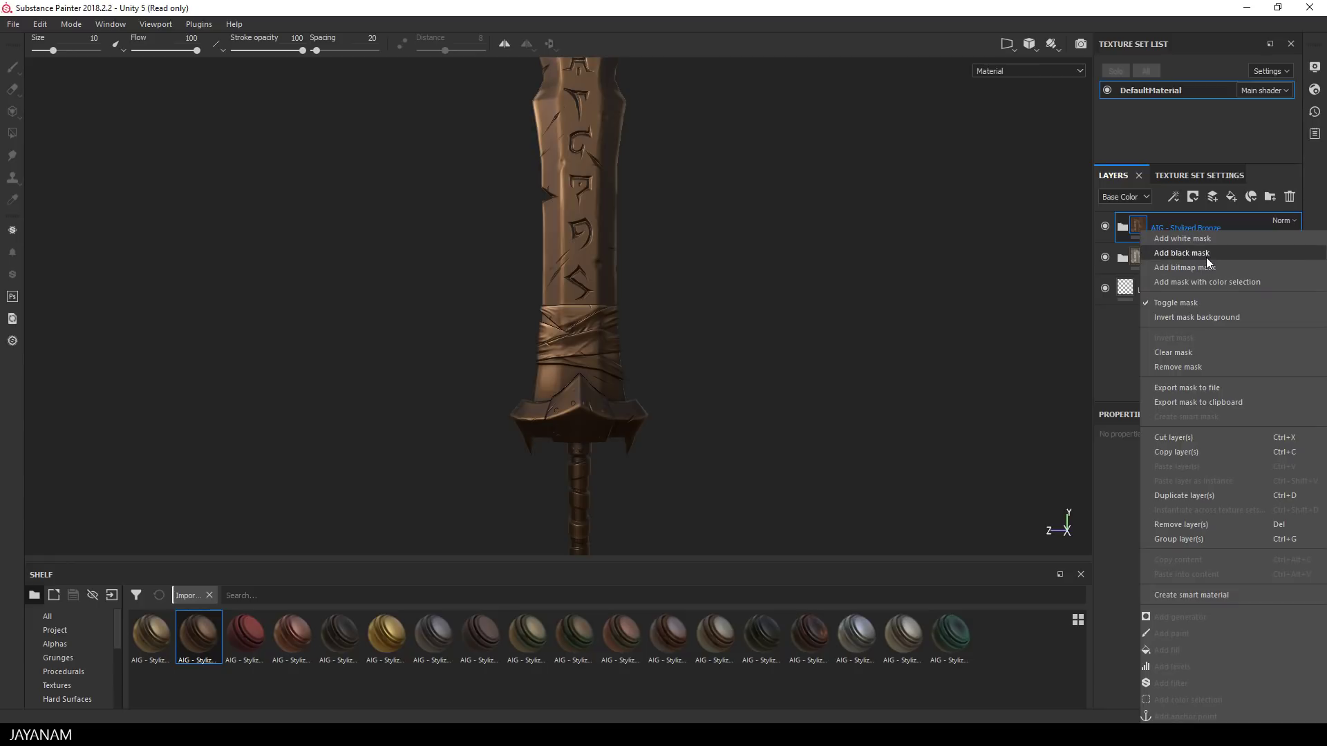
pyautogui.click(1205, 254)
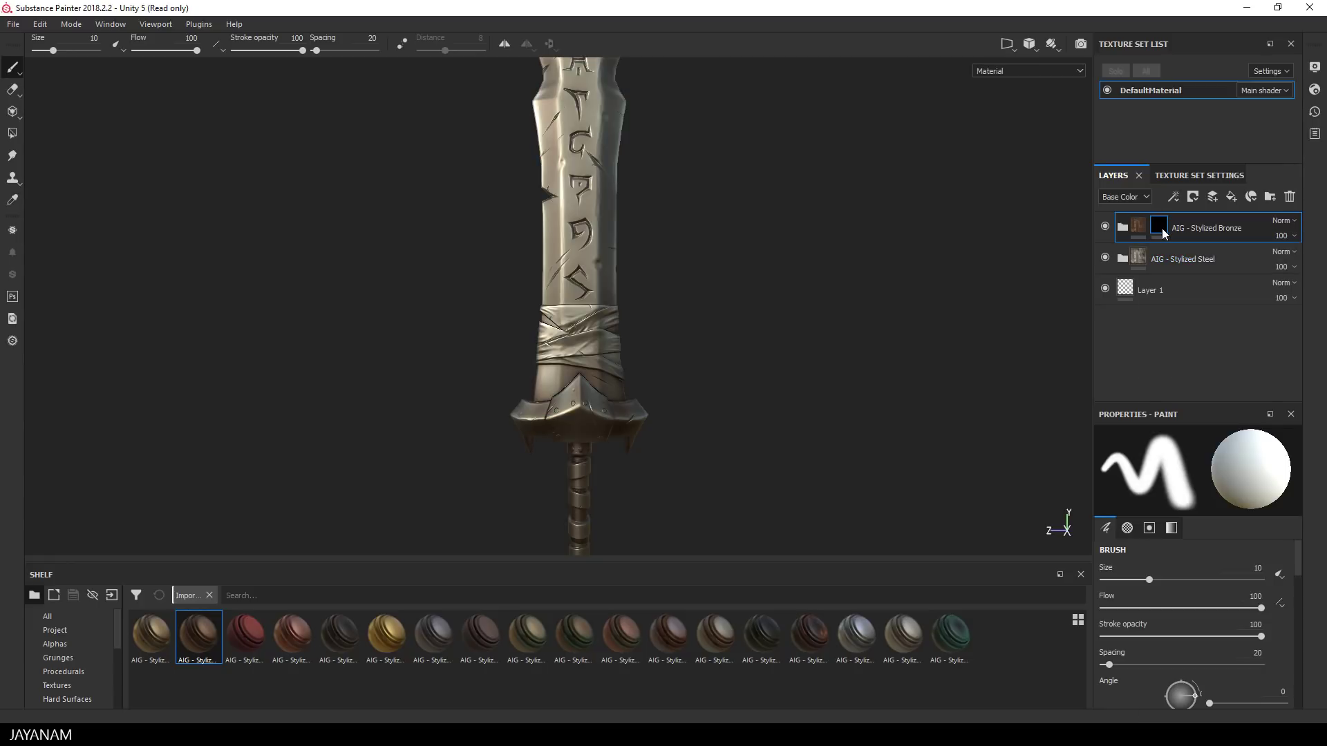
# Step: Polygon-fill the bronze mask in mesh mode on the crossguard and handle
pyautogui.click(11, 137)
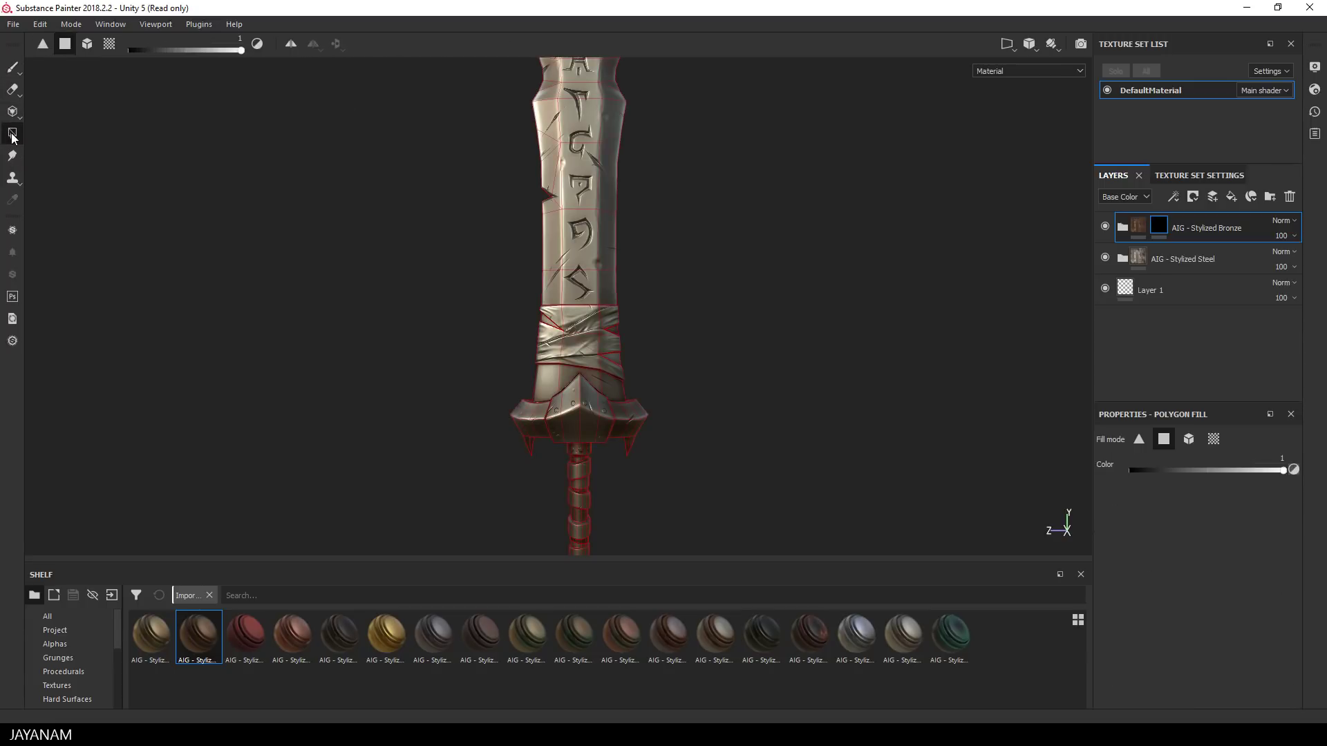
pyautogui.click(1188, 441)
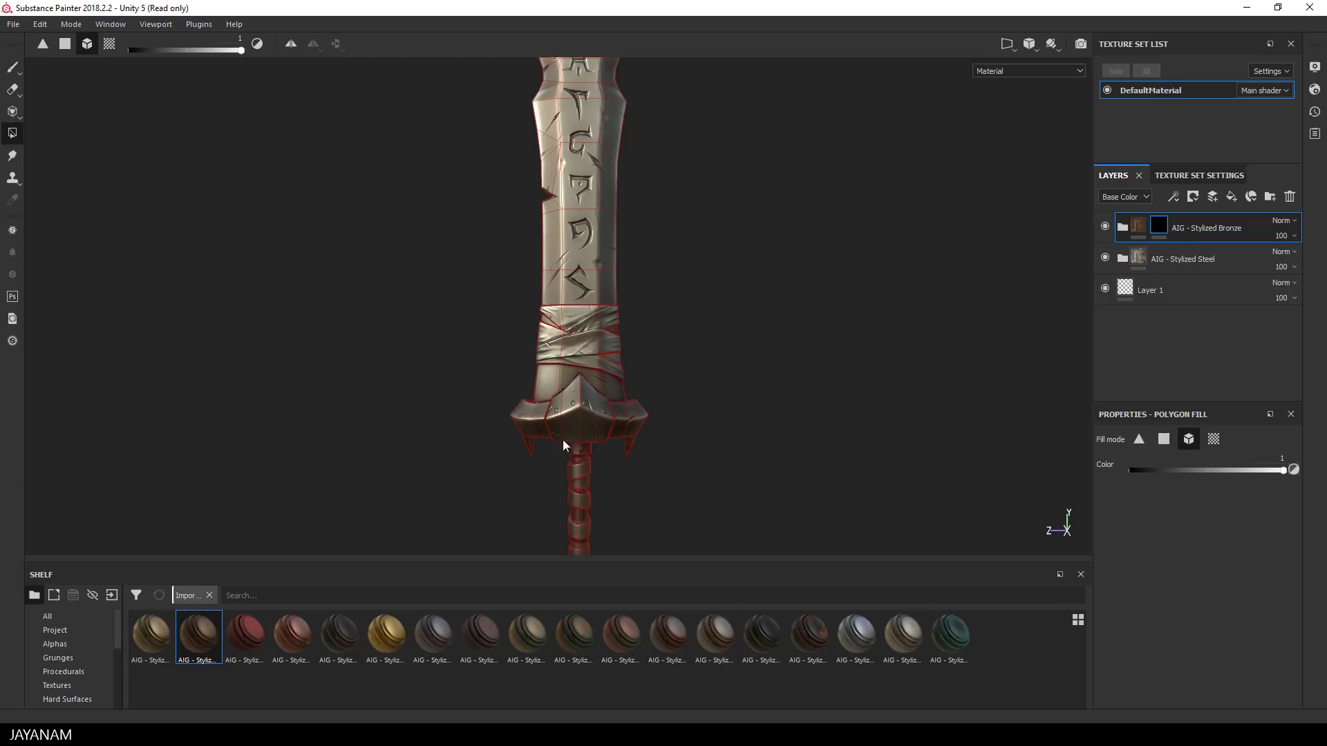
pyautogui.click(581, 426)
pyautogui.click(582, 476)
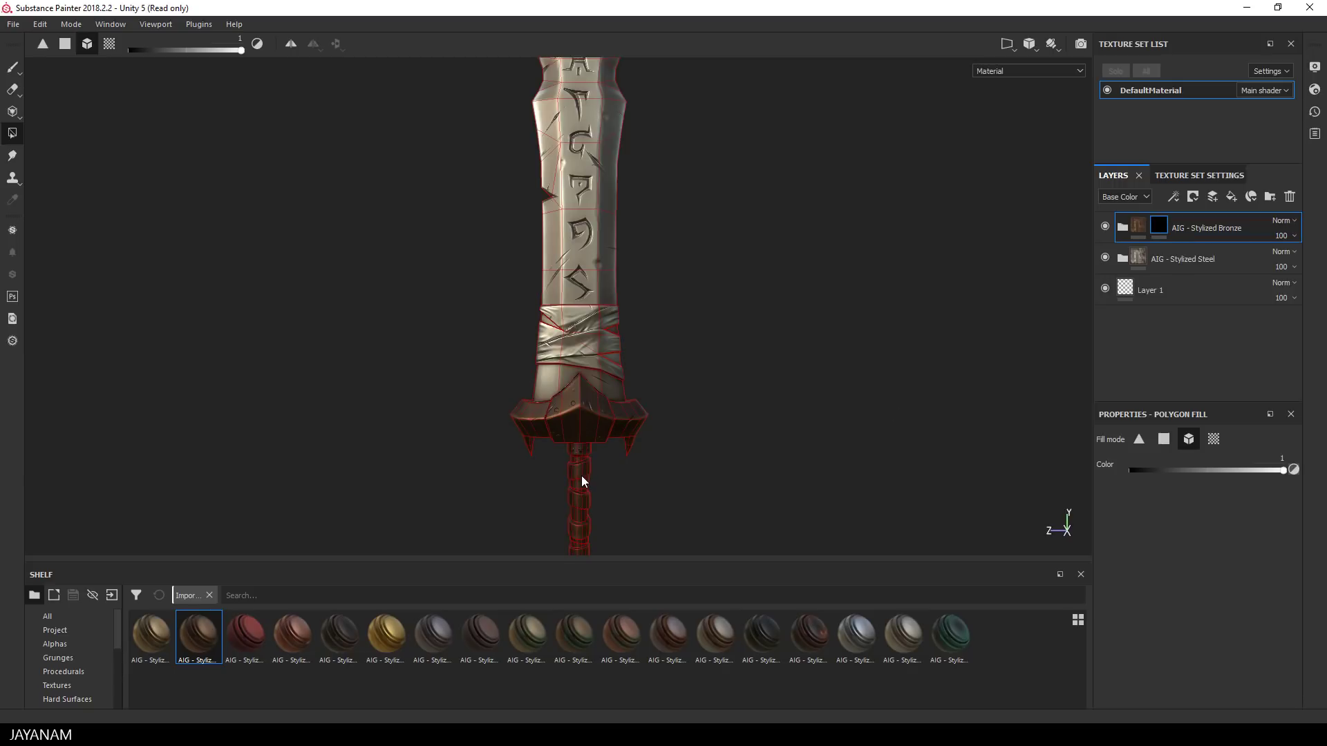
pyautogui.scroll(-3, 801, 505)
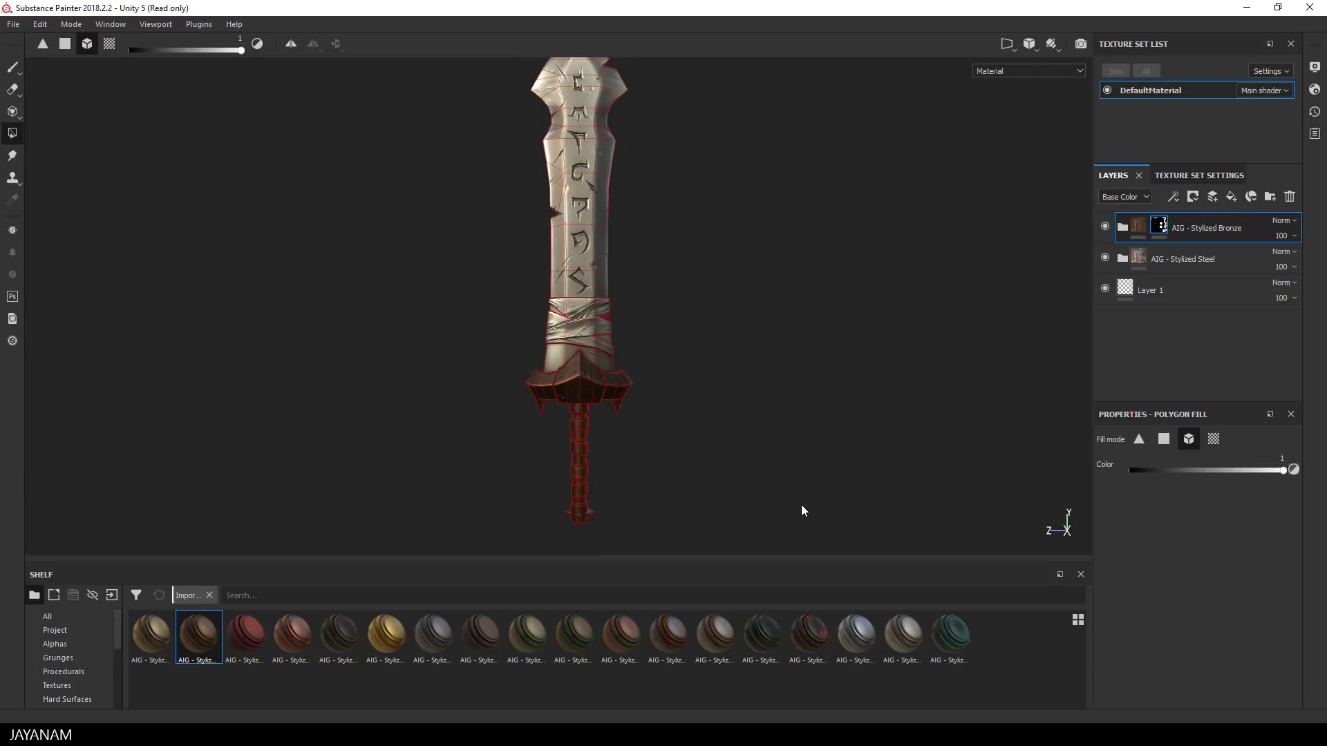
pyautogui.scroll(-1, 801, 505)
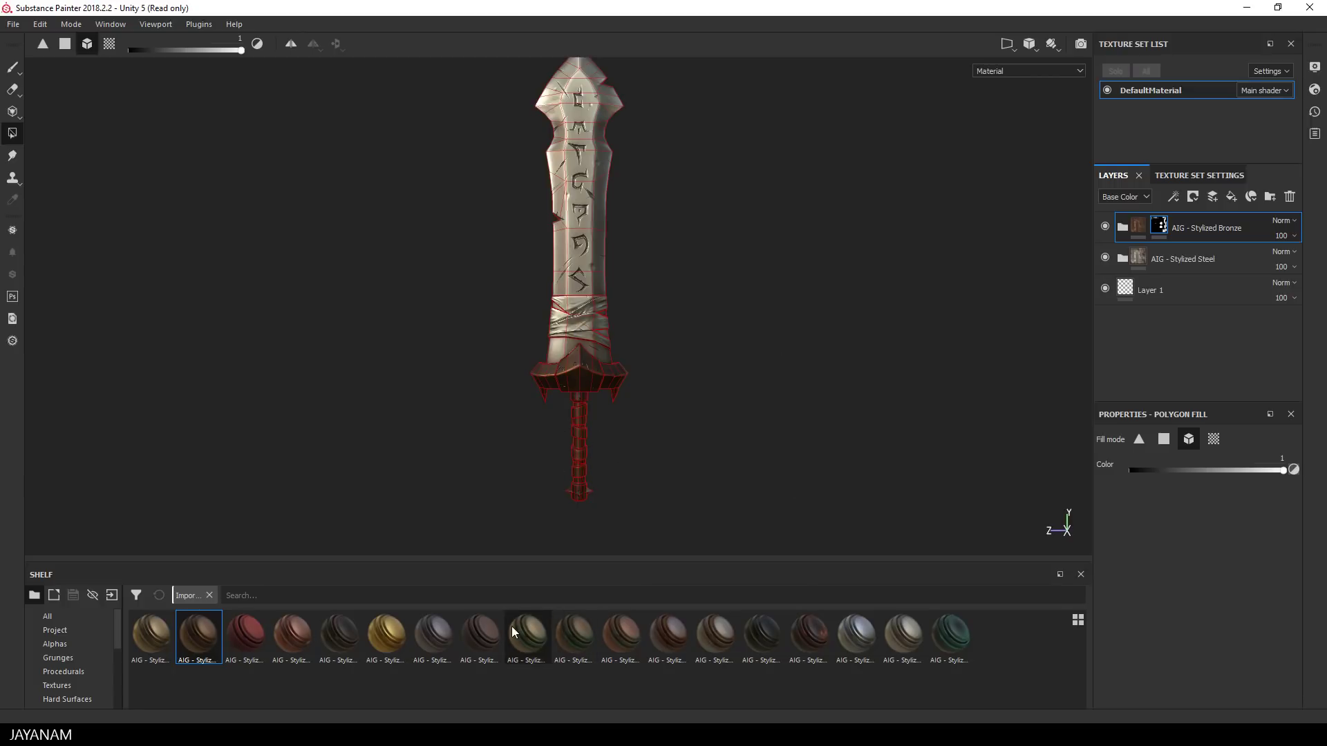
# Step: Add AIG - Stylized Leather above the Bronze layer with a black mask
pyautogui.click(482, 637)
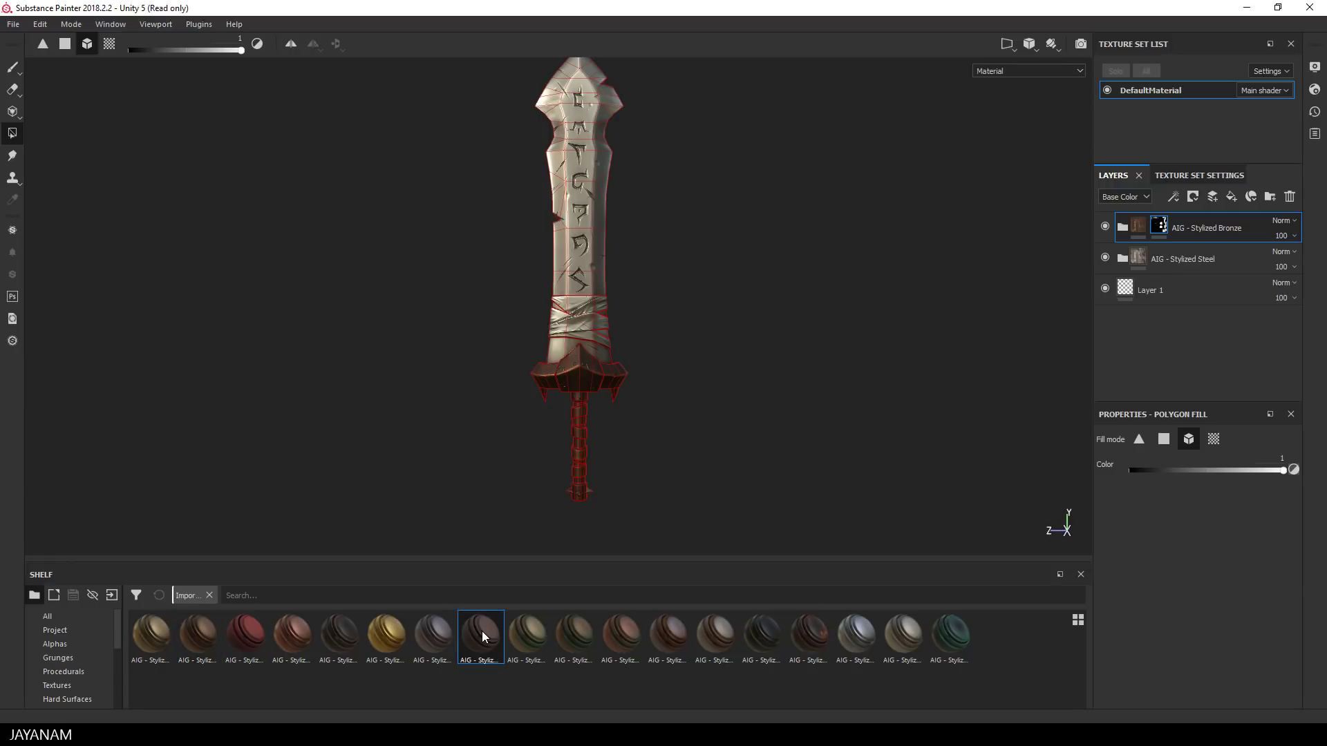
pyautogui.moveTo(484, 642)
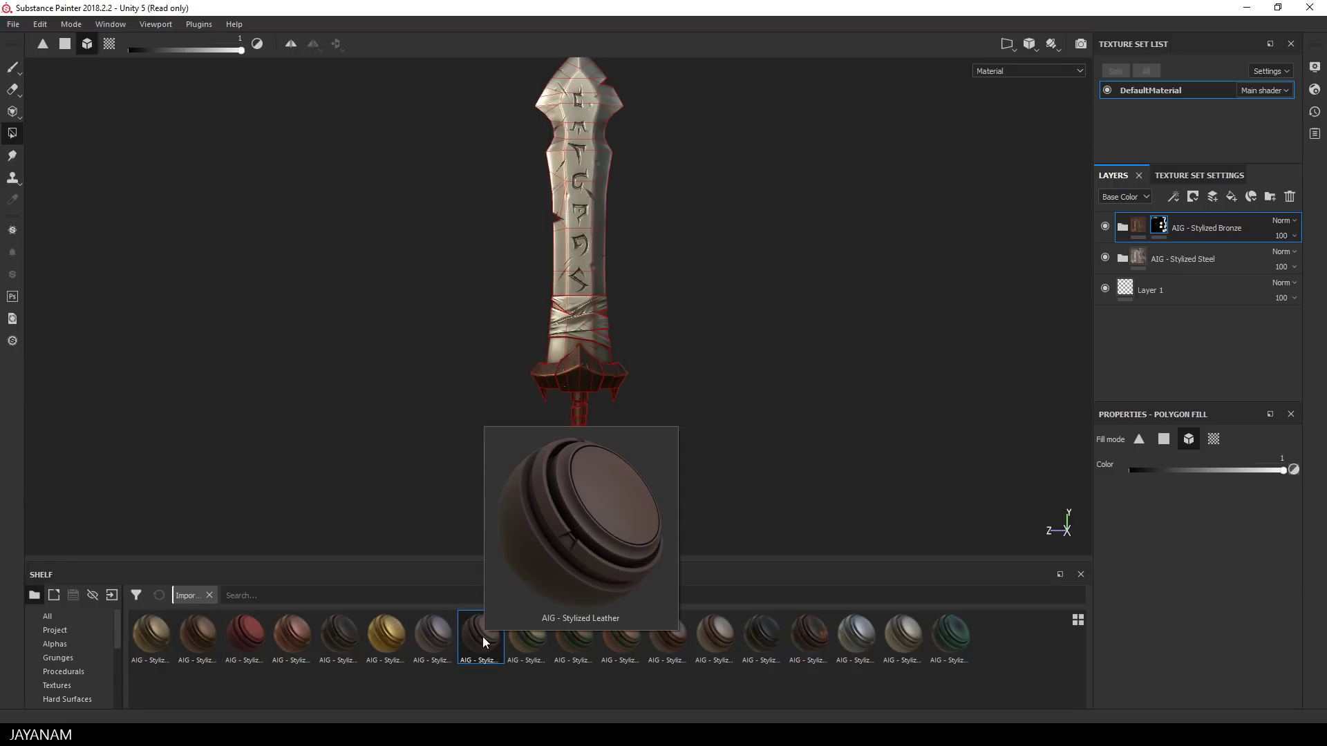
pyautogui.moveTo(1072, 282); pyautogui.dragTo(1170, 212)
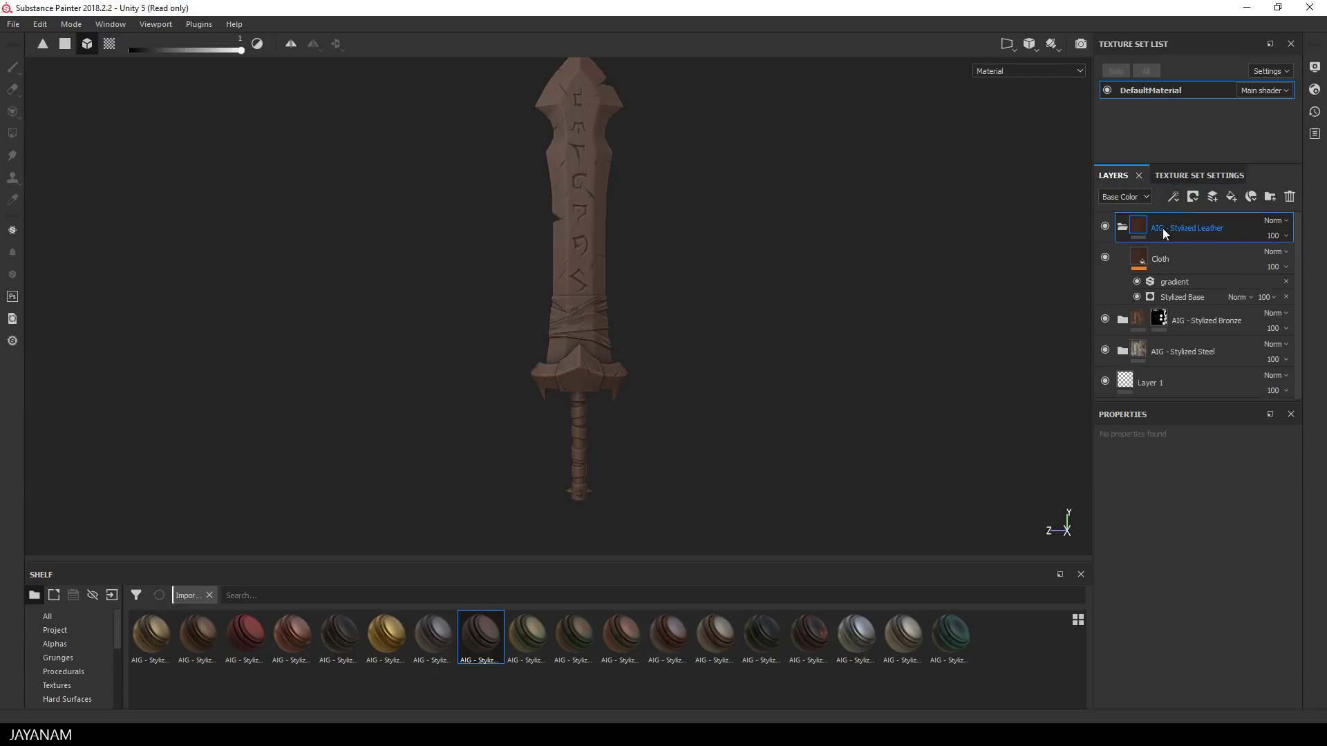
pyautogui.rightClick(1169, 228)
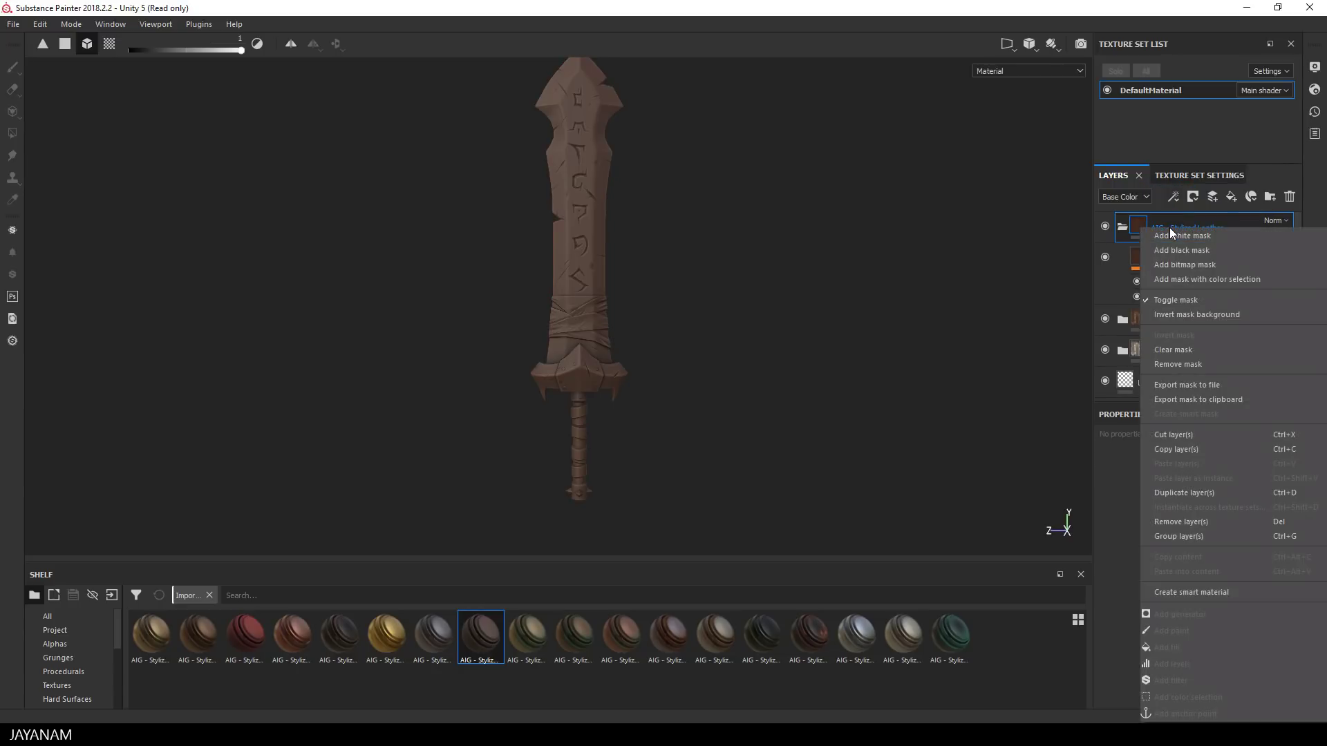
pyautogui.click(1194, 250)
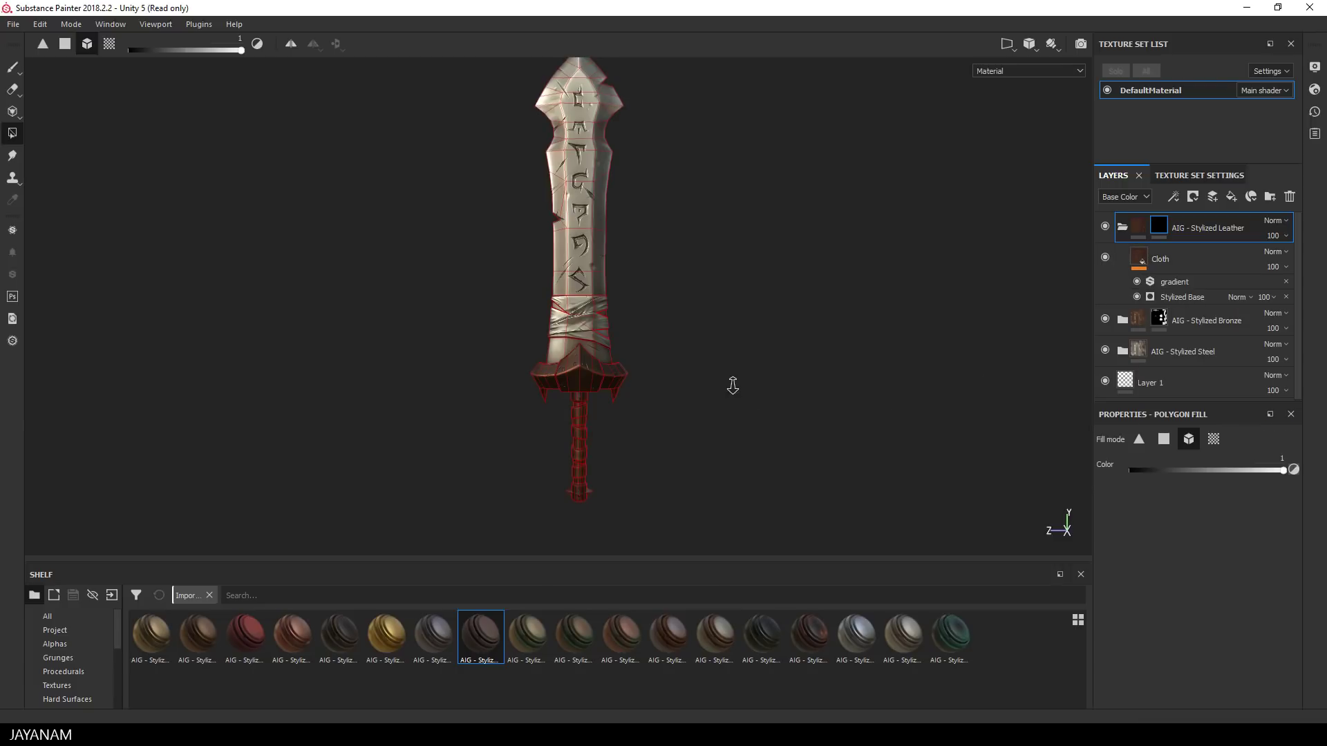
# Step: Polygon-fill the leather mask by UV chunk on the wrap at the blade base
pyautogui.scroll(5, 760, 387)
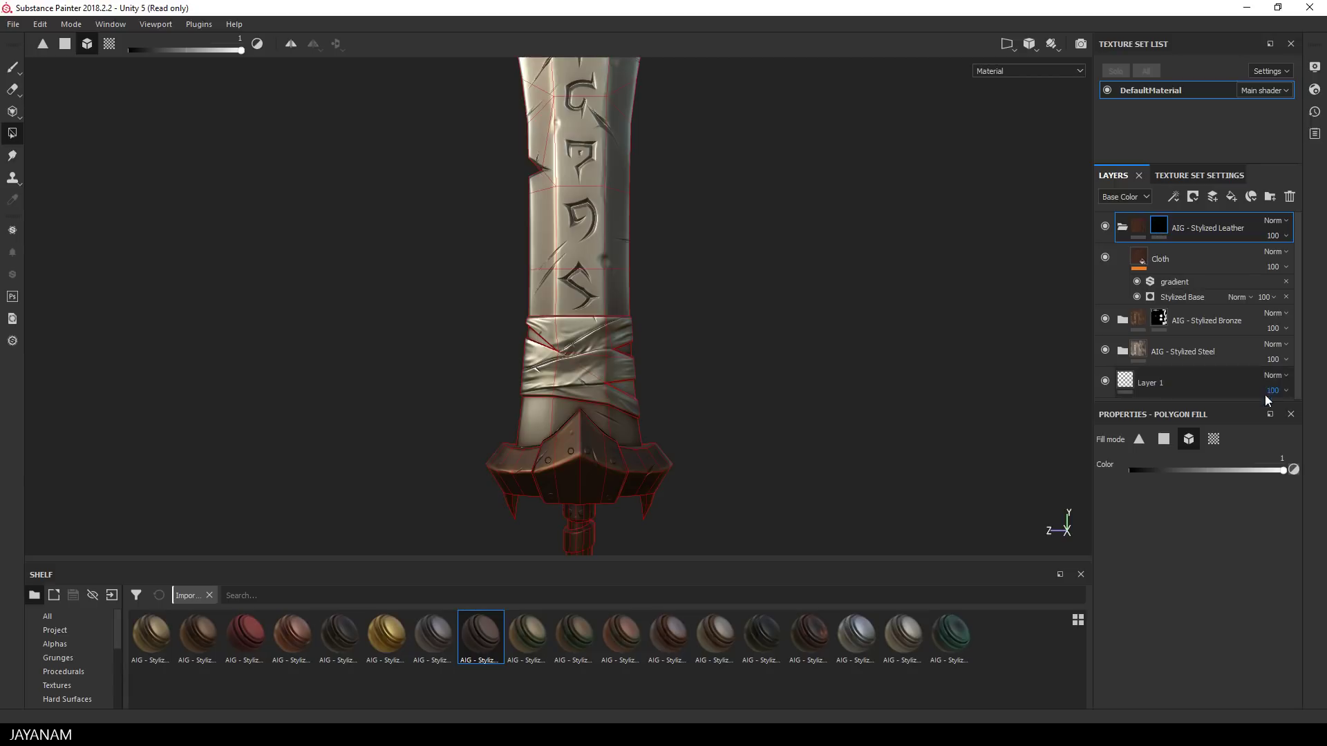
pyautogui.click(1213, 439)
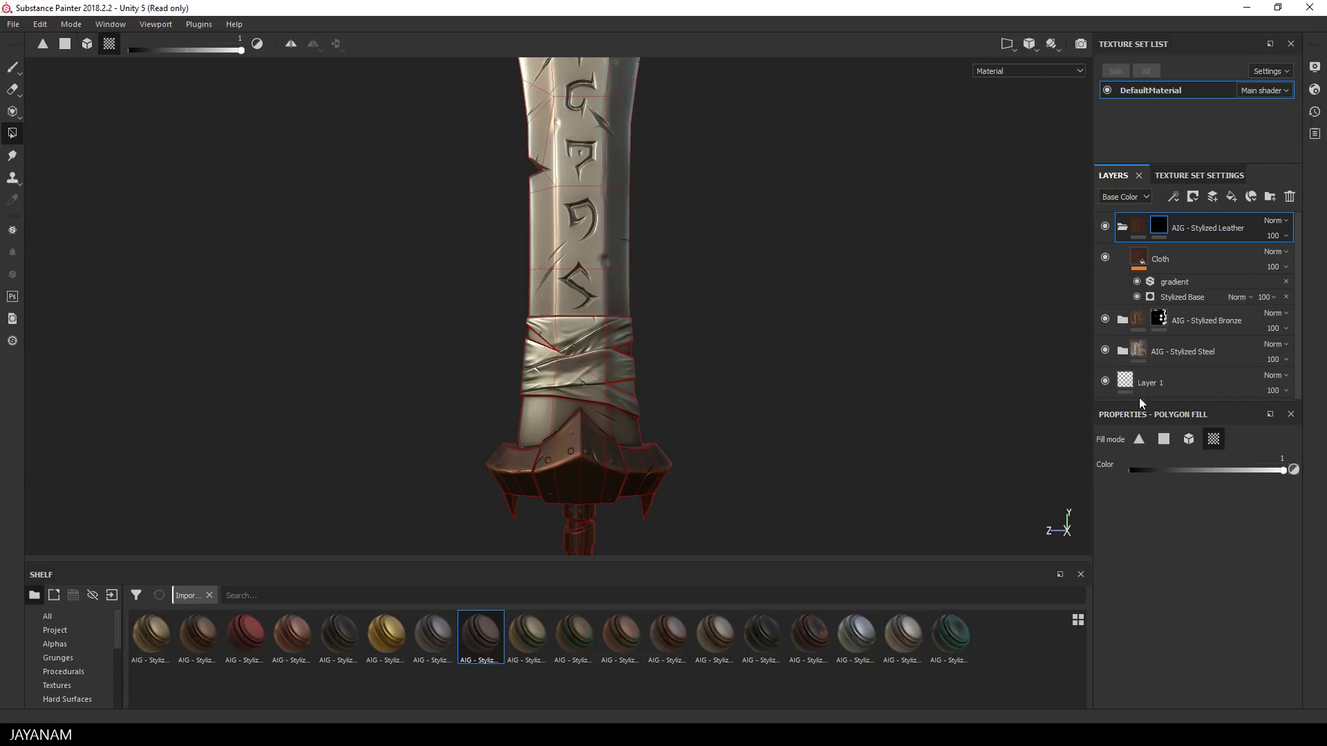
pyautogui.click(577, 338)
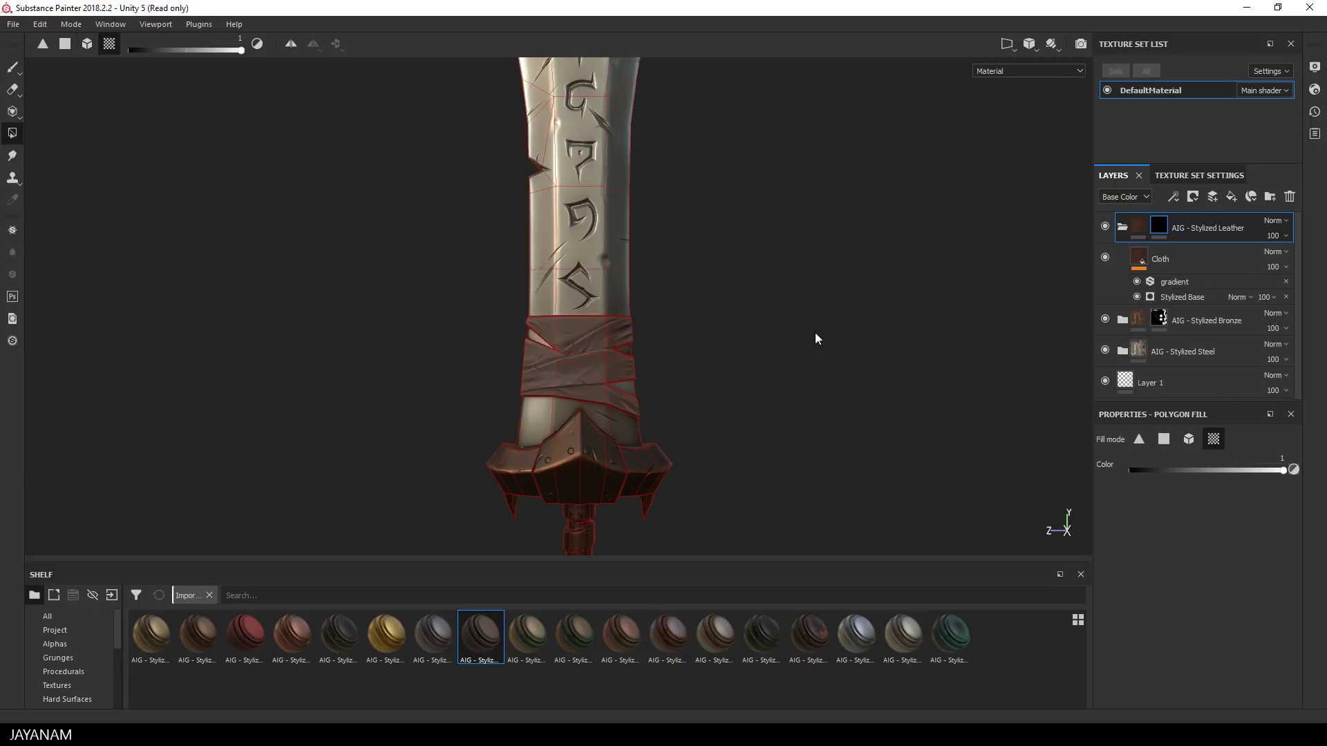
pyautogui.keyDown('alt'); pyautogui.moveTo(815, 333); pyautogui.dragTo(738, 356); pyautogui.keyUp('alt')
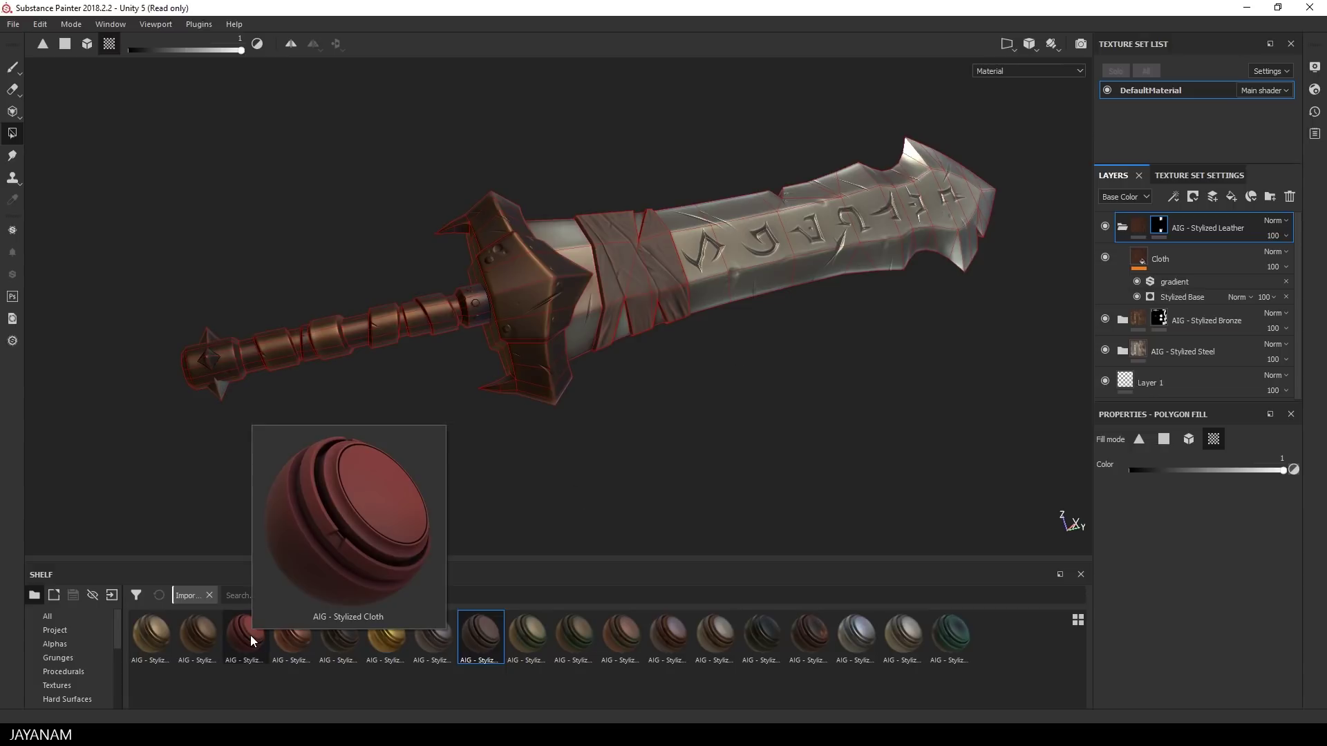
# Step: Add the red AIG - Stylized Cloth layer on top with a black mask
pyautogui.moveTo(250, 635); pyautogui.dragTo(1182, 215)
pyautogui.rightClick(1155, 233)
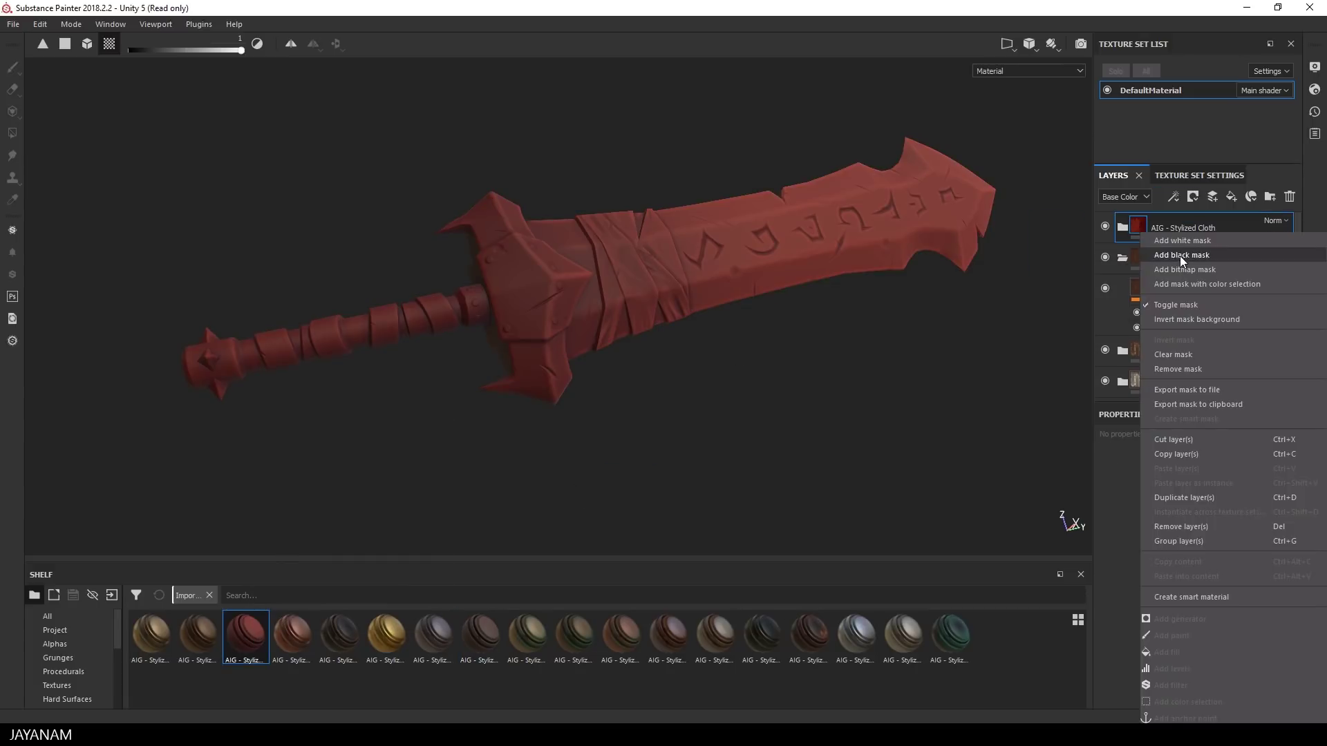
pyautogui.click(1180, 255)
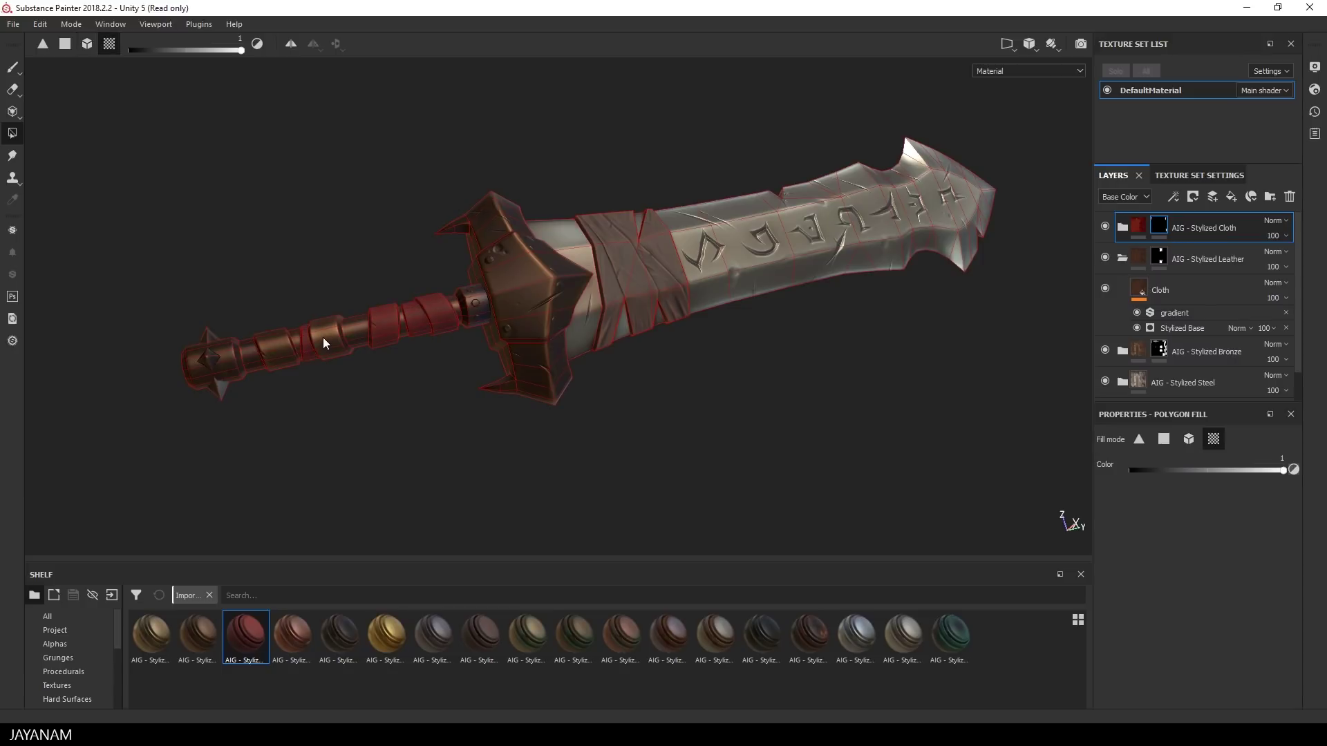
pyautogui.keyDown('alt'); pyautogui.moveTo(324, 343); pyautogui.dragTo(633, 456); pyautogui.keyUp('alt')
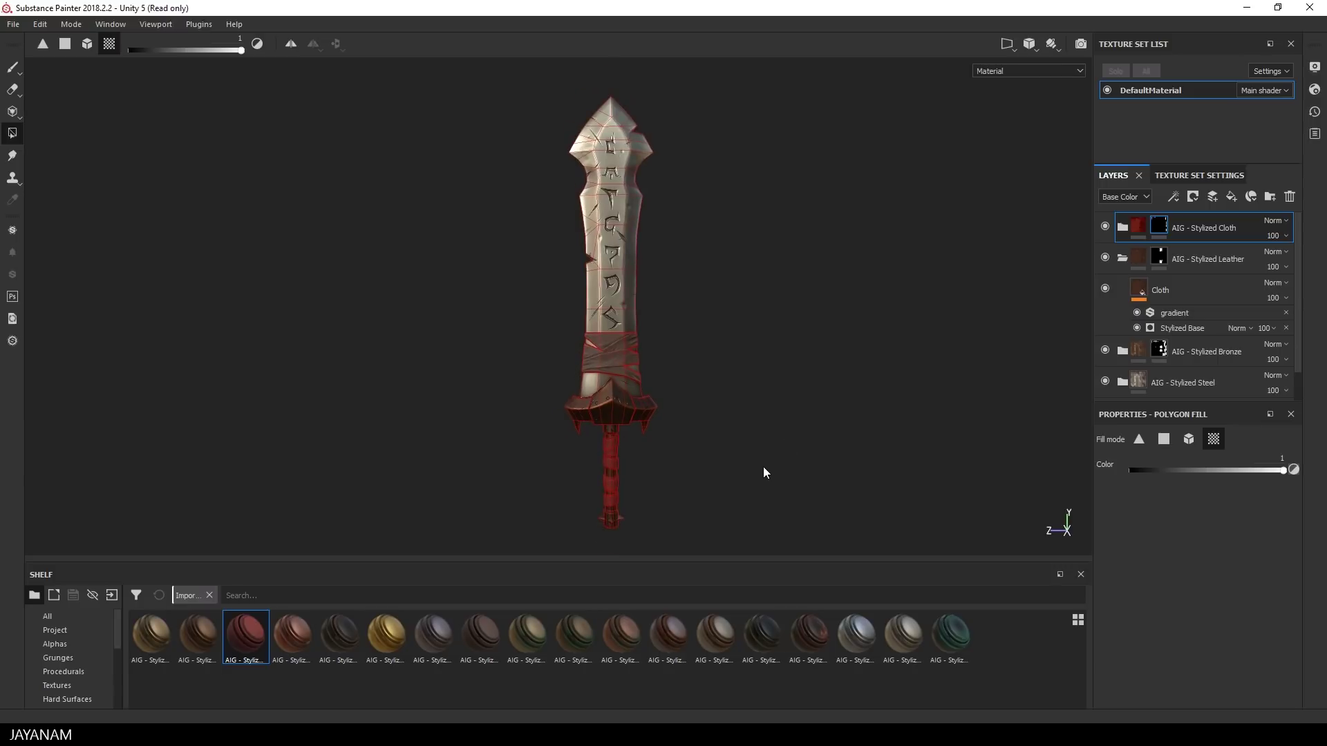
# Step: Place the AIG - Stylized Dirt material at 25 opacity atop the layer stack, covering the whole sword
pyautogui.press('1')
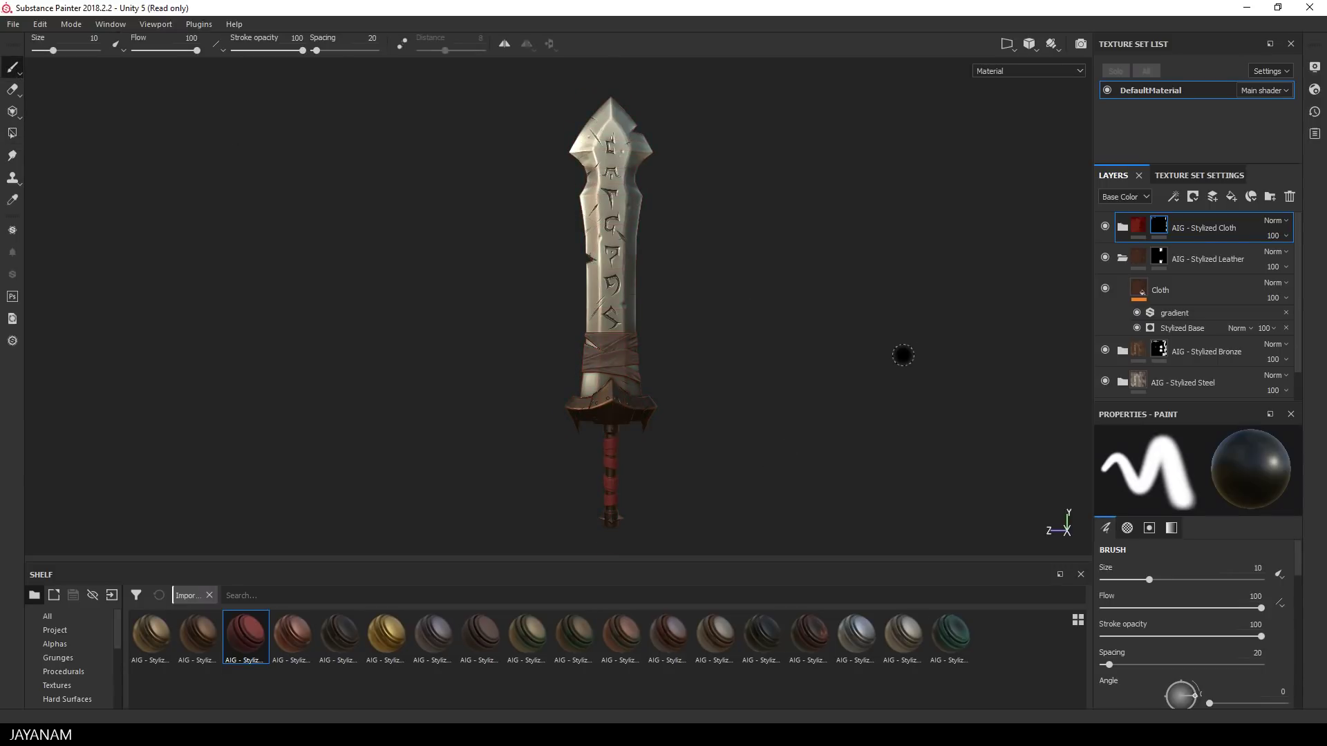
pyautogui.moveTo(340, 634); pyautogui.dragTo(1175, 213)
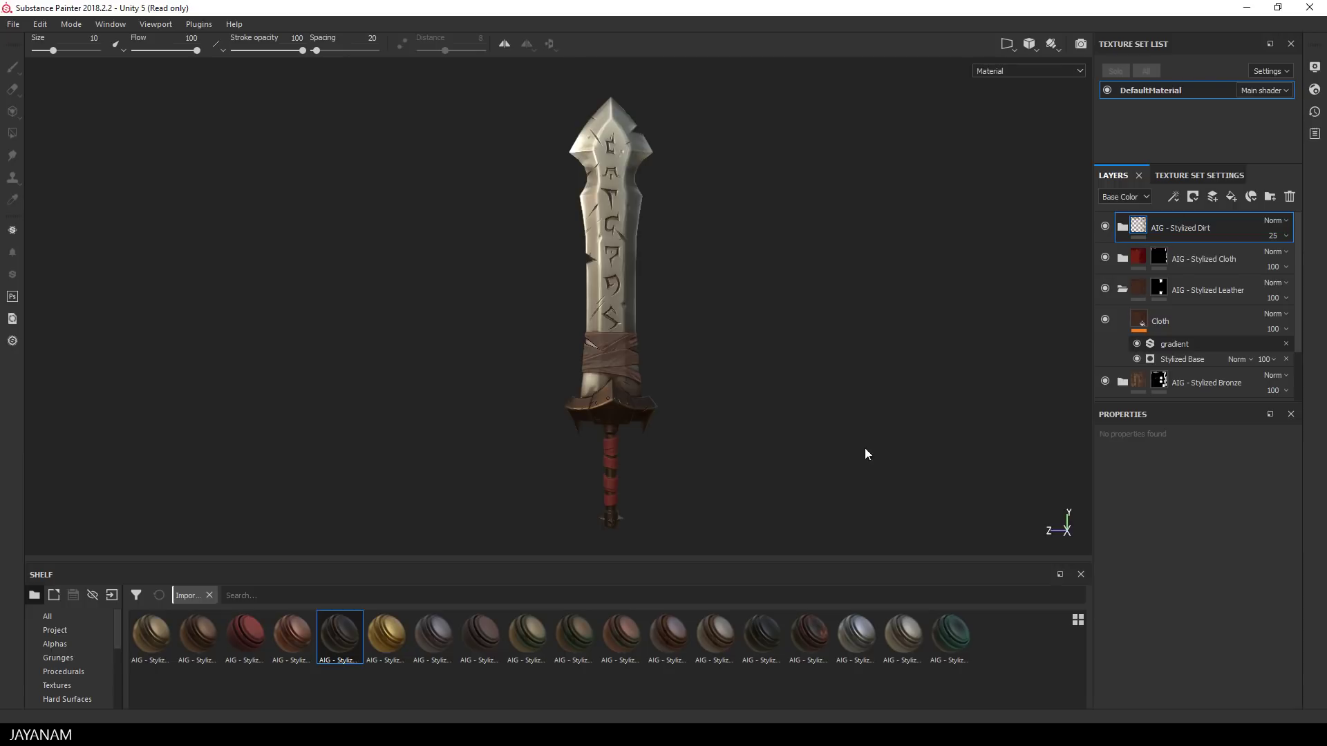
pyautogui.keyDown('alt'); pyautogui.moveTo(833, 455); pyautogui.dragTo(716, 459); pyautogui.keyUp('alt')
pyautogui.scroll(5, 728, 459)
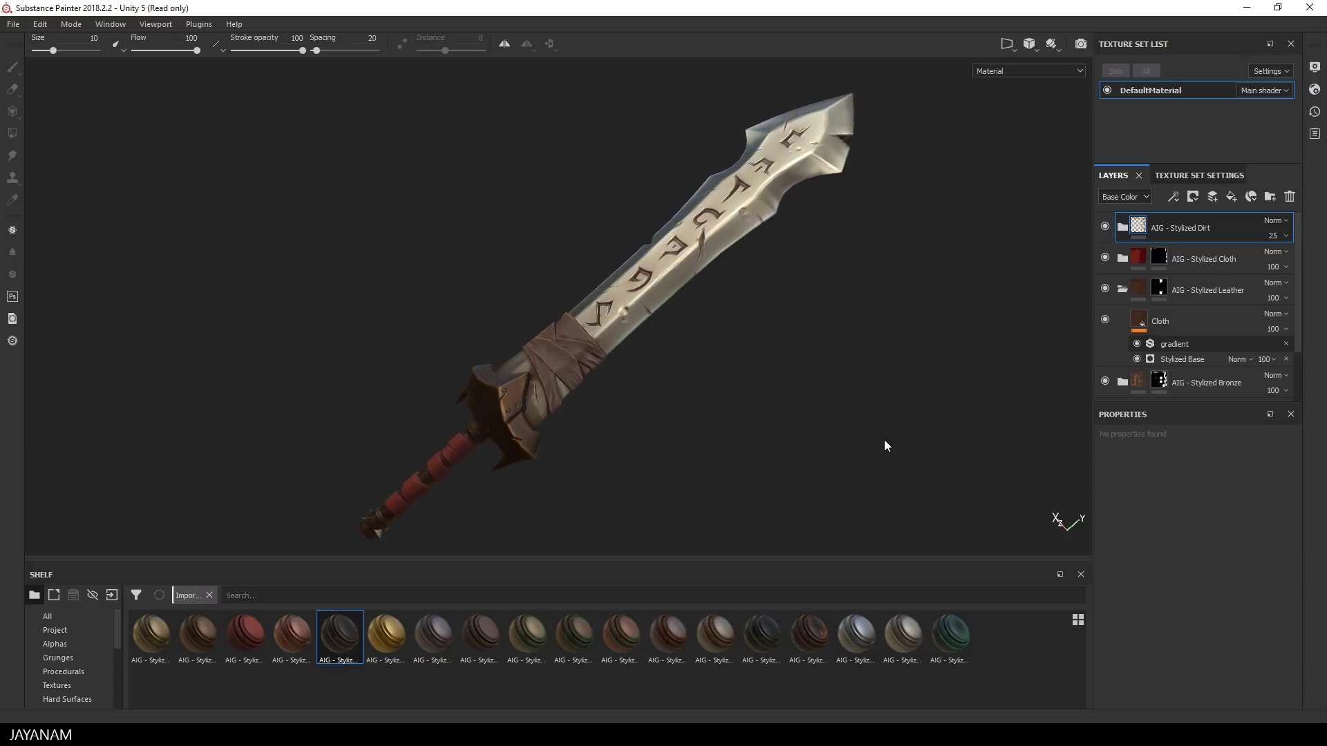
# Step: Make the environment background faintly visible, set exposure near zero, and enable shadows at 71 opacity
pyautogui.click(1315, 67)
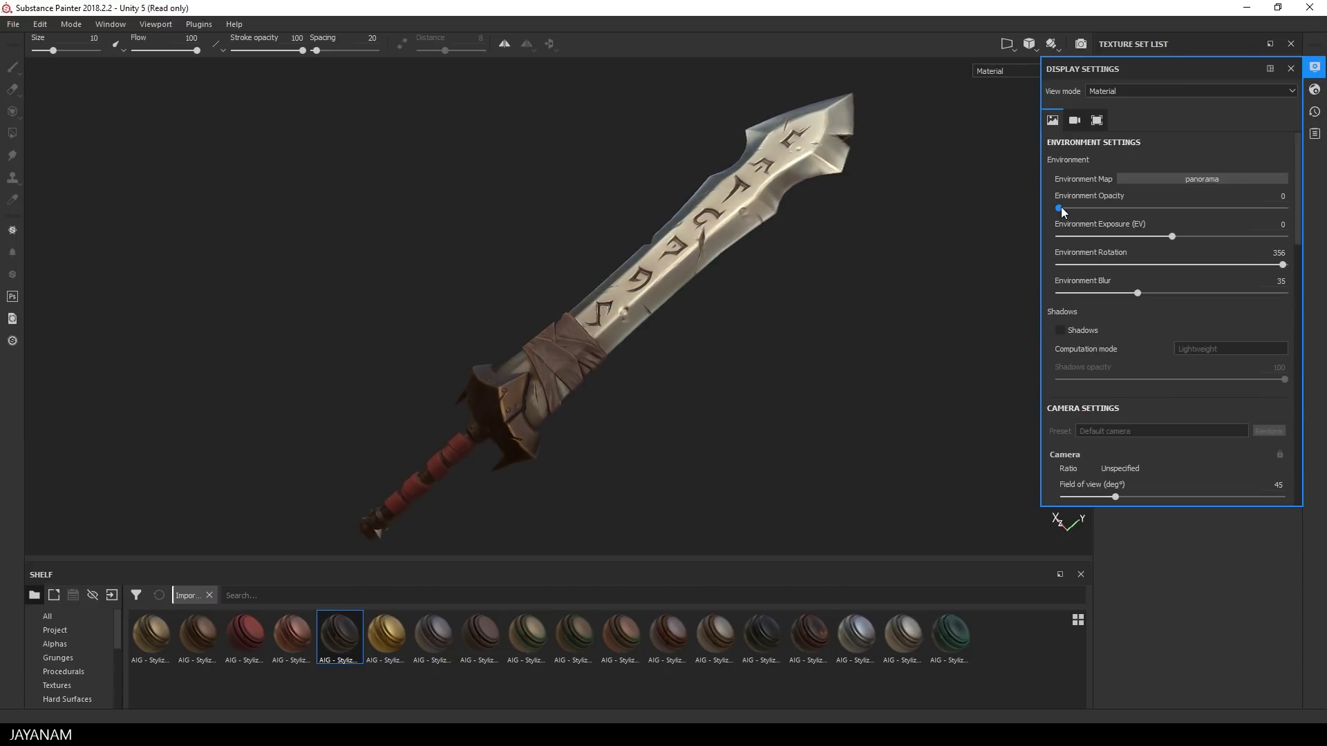
pyautogui.moveTo(1060, 207); pyautogui.dragTo(1069, 209)
pyautogui.click(1173, 237)
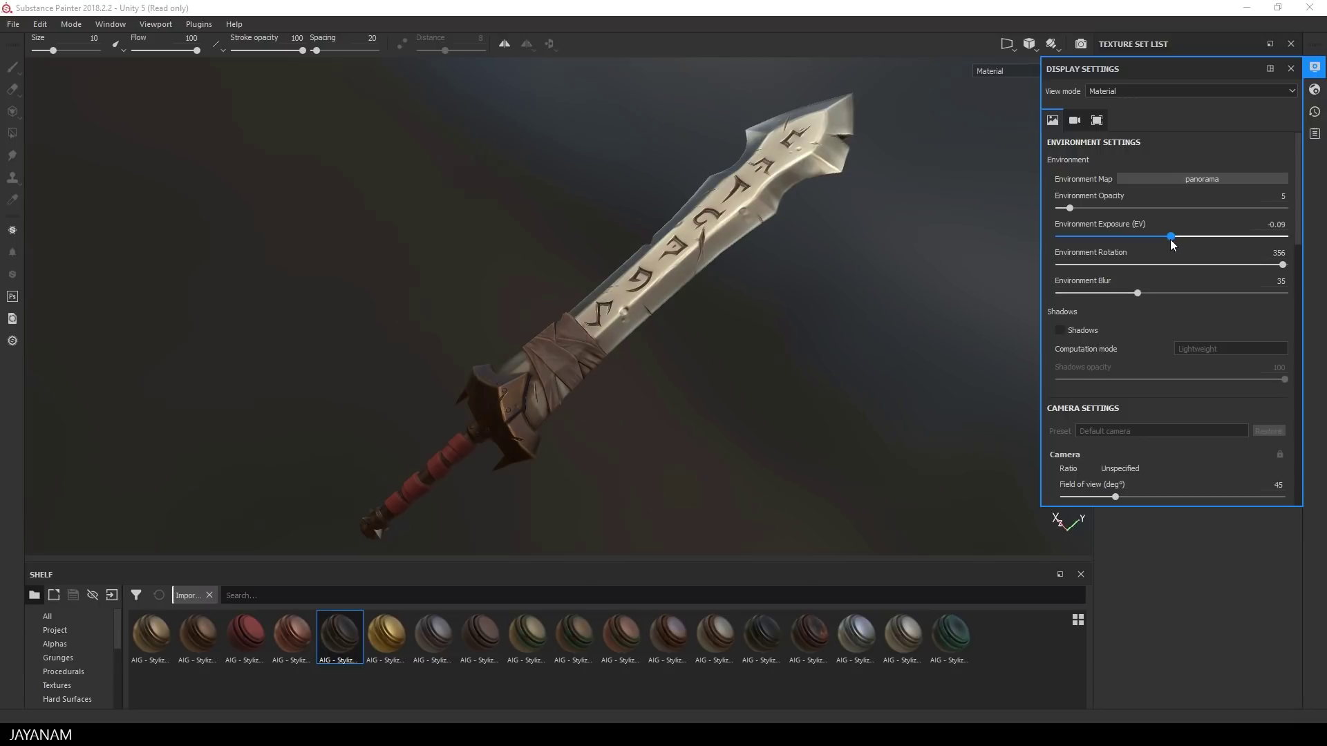
pyautogui.moveTo(1173, 243); pyautogui.dragTo(1172, 242)
pyautogui.click(1059, 330)
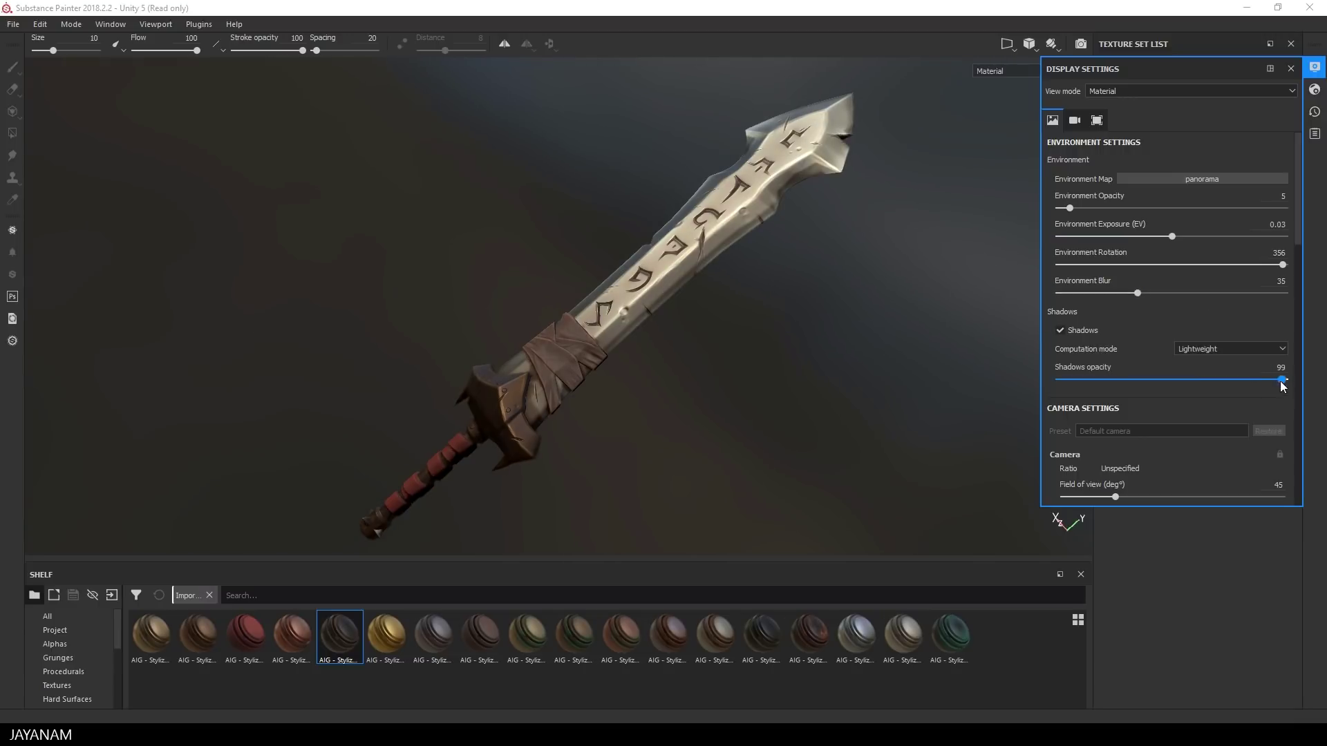
pyautogui.moveTo(1283, 380); pyautogui.dragTo(1221, 396)
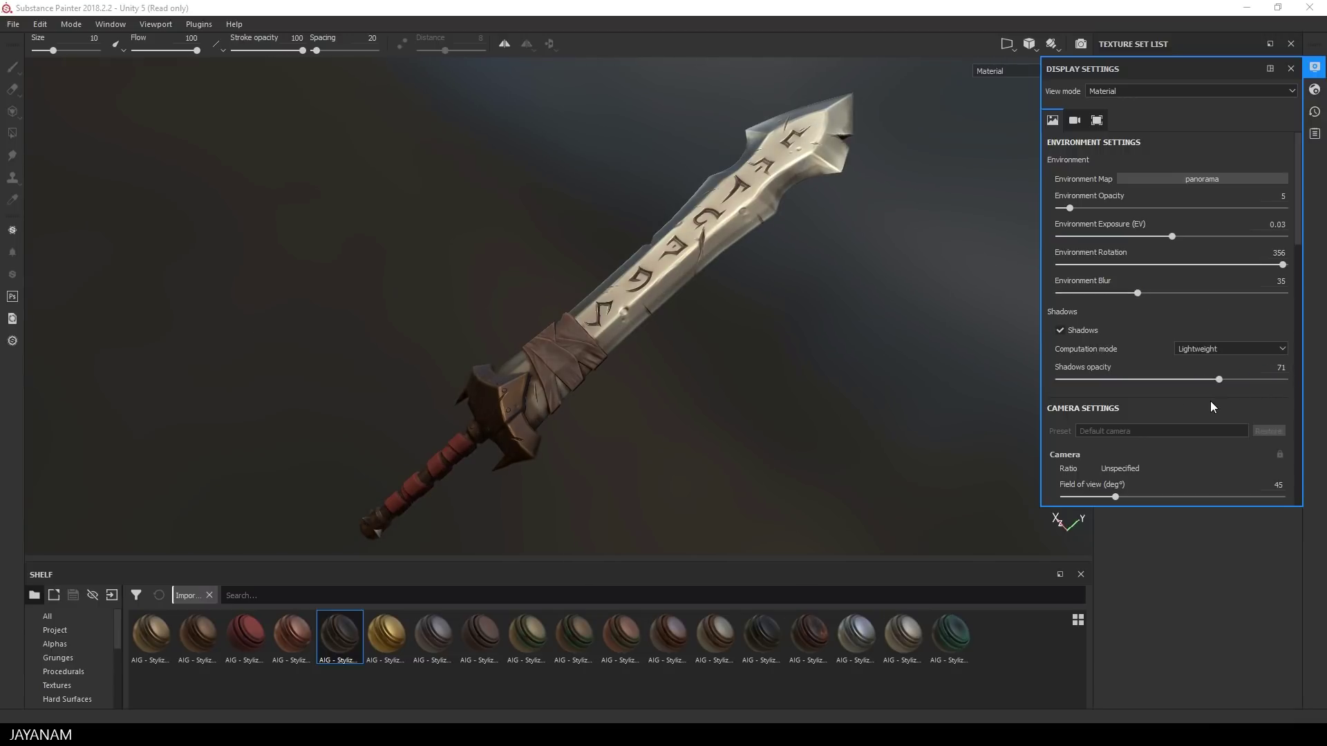
pyautogui.scroll(-5, 1262, 449)
# Step: Activate post effects with Antialiasing, Vignette and Glare, lowering the glare threshold to 0.69
pyautogui.click(1056, 356)
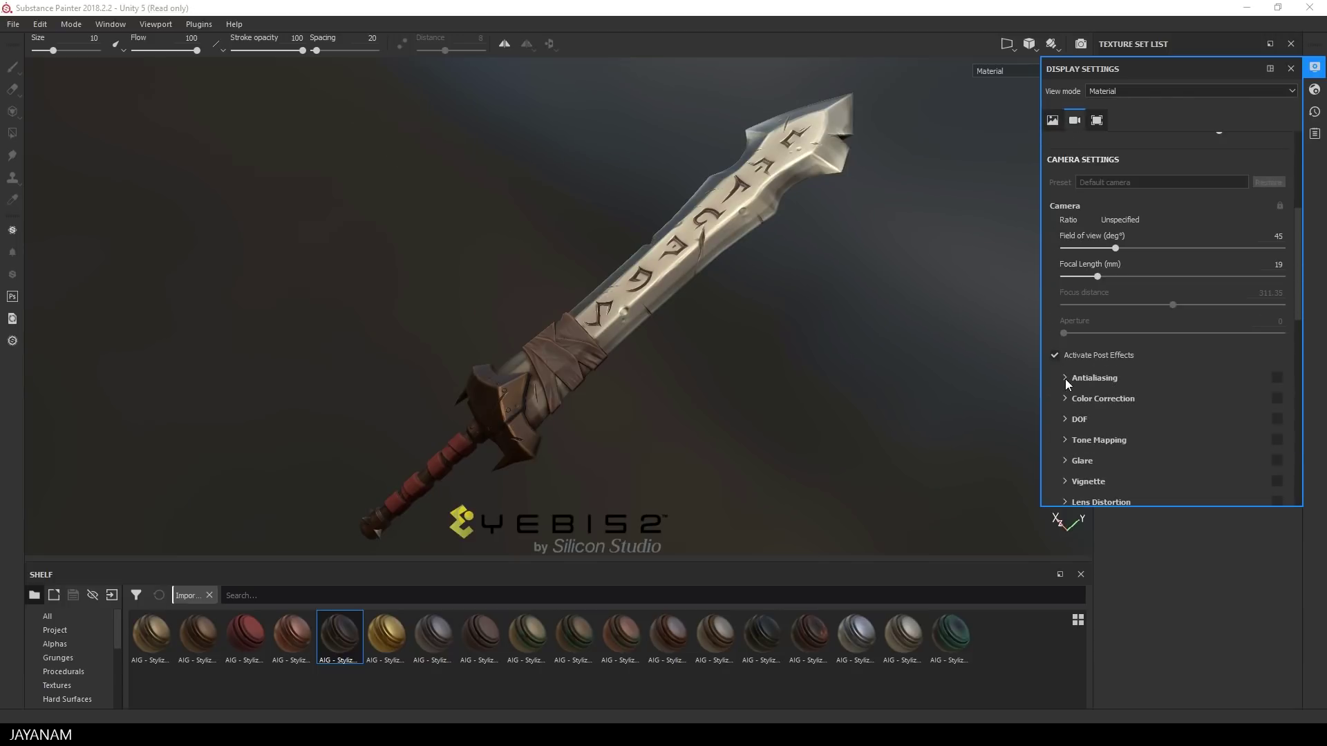
pyautogui.click(1064, 379)
pyautogui.scroll(-3, 1090, 424)
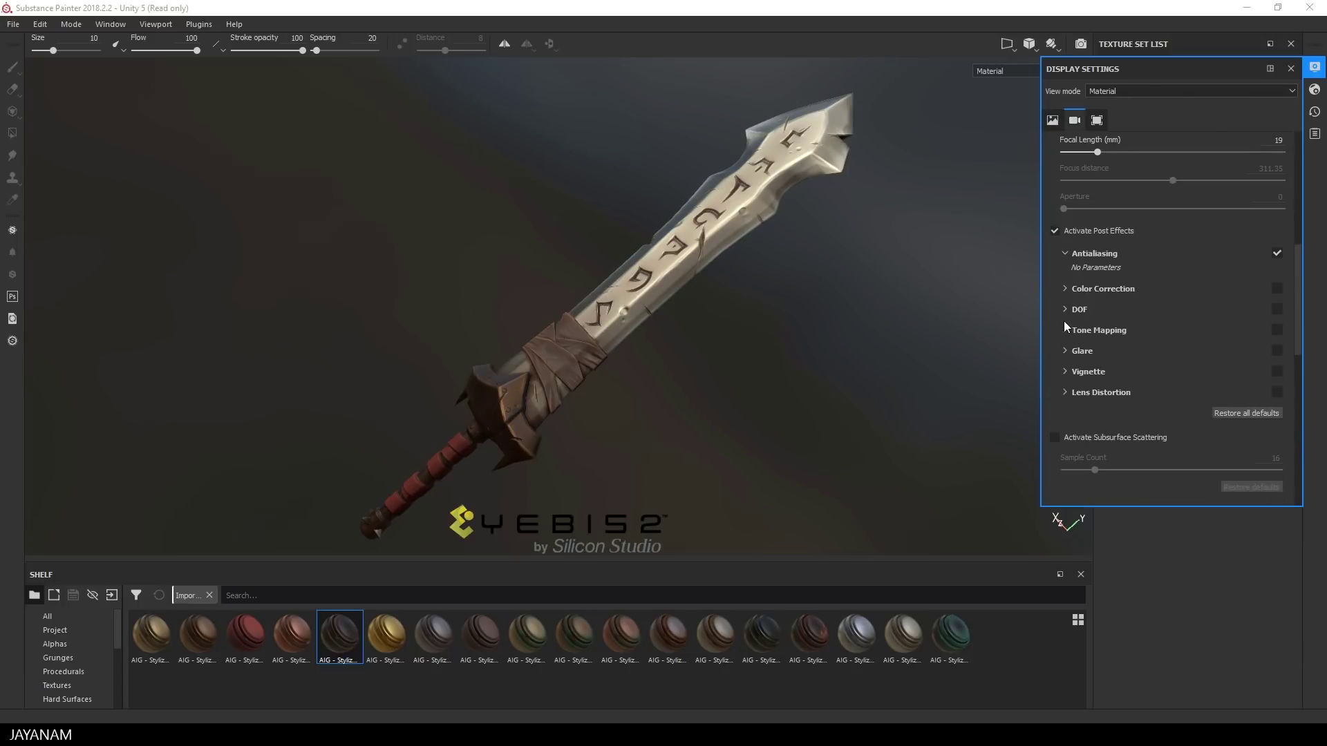
pyautogui.click(1275, 371)
pyautogui.click(1065, 350)
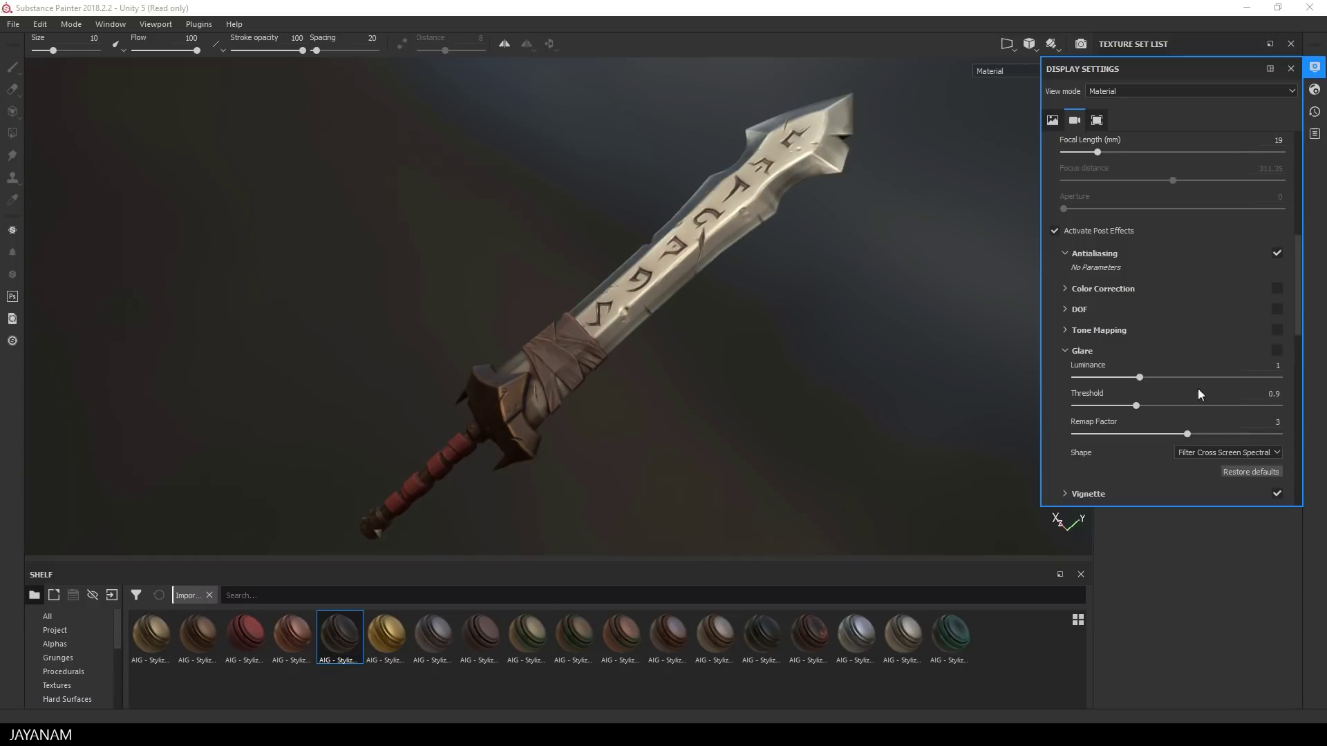
pyautogui.click(1276, 351)
pyautogui.moveTo(1135, 406); pyautogui.dragTo(1128, 406)
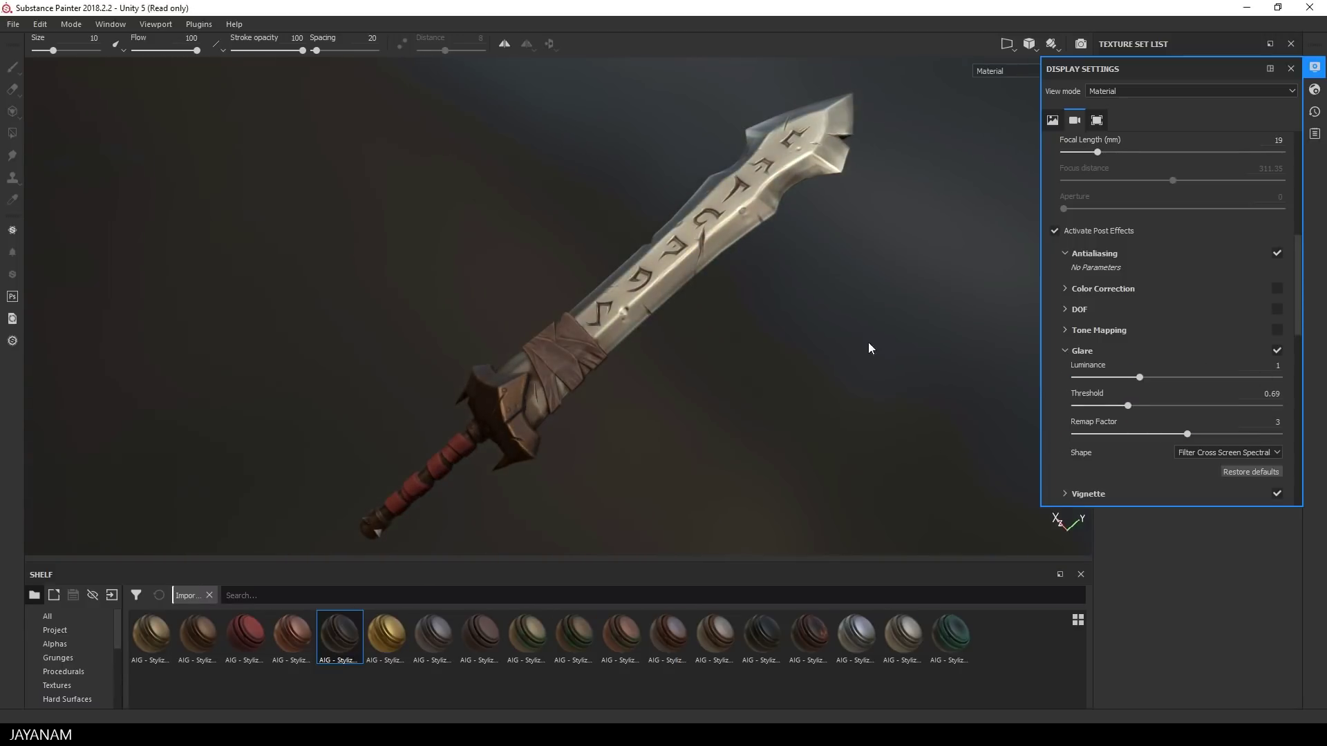